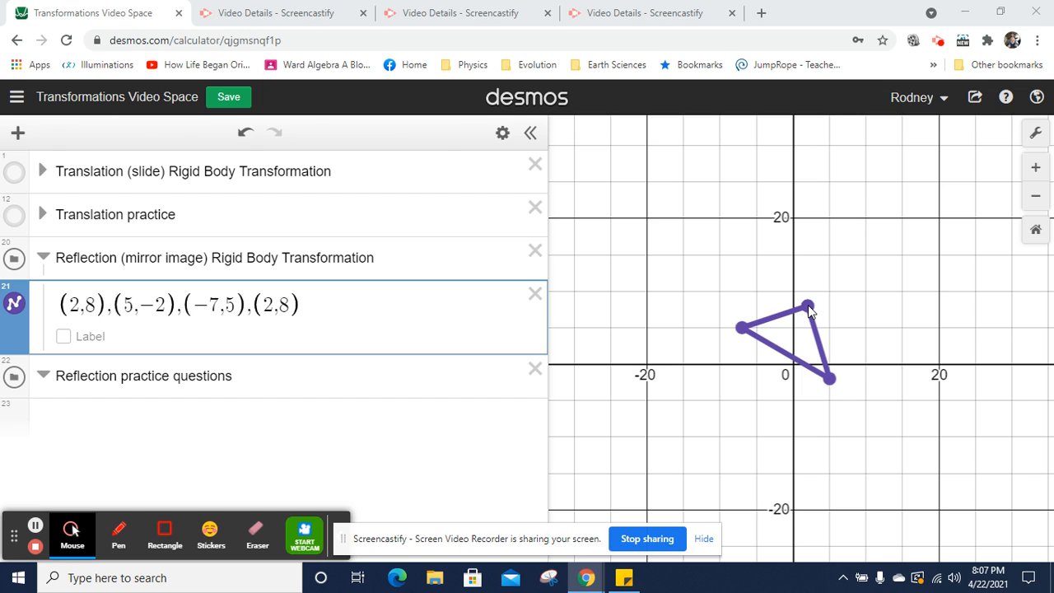
Show the coordinates of all three vertices of the purple triangle on the graph
{"action": "left_click", "coordinate": [807, 307]}
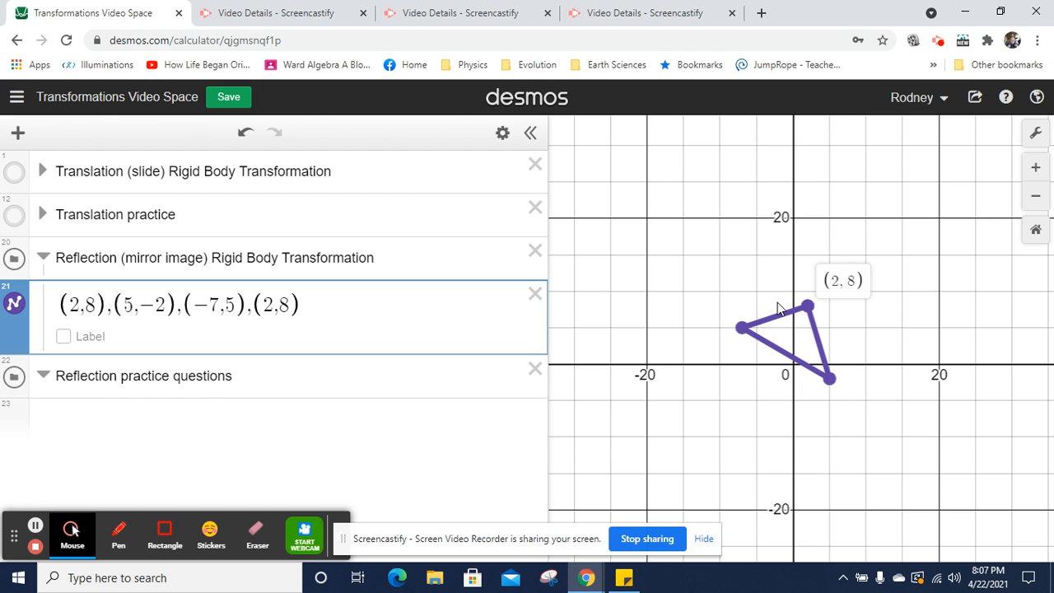
{"action": "left_click", "coordinate": [743, 329]}
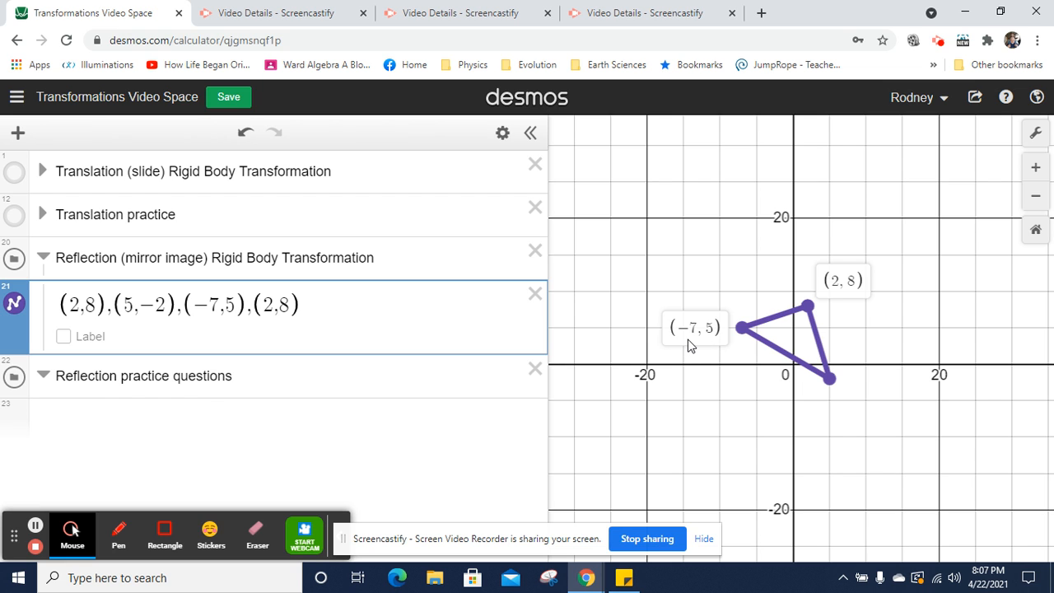
{"action": "left_click", "coordinate": [830, 379]}
{"action": "left_click", "coordinate": [832, 379]}
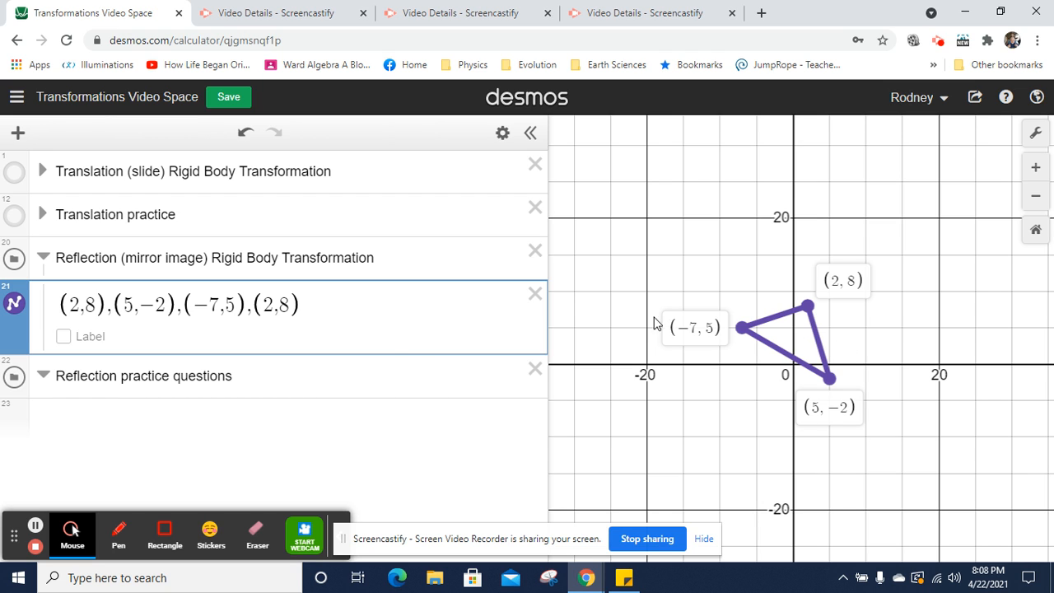
Add a note below the triangle's point list reading "Reflecting across the y-axis, just change the signs of all of the x coordinates."
{"action": "left_click", "coordinate": [327, 302]}
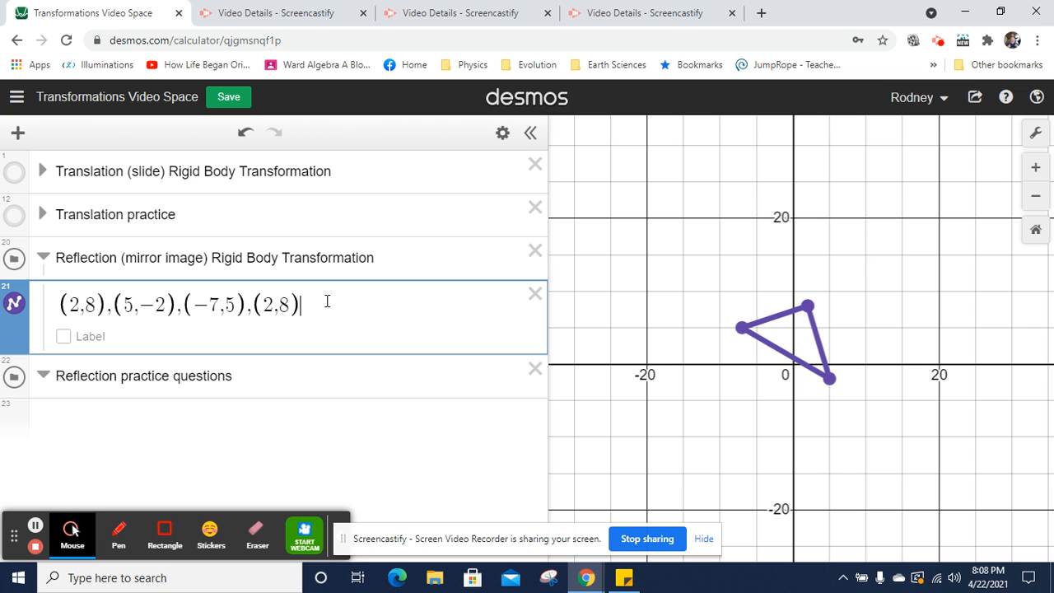
{"action": "left_click", "coordinate": [17, 133]}
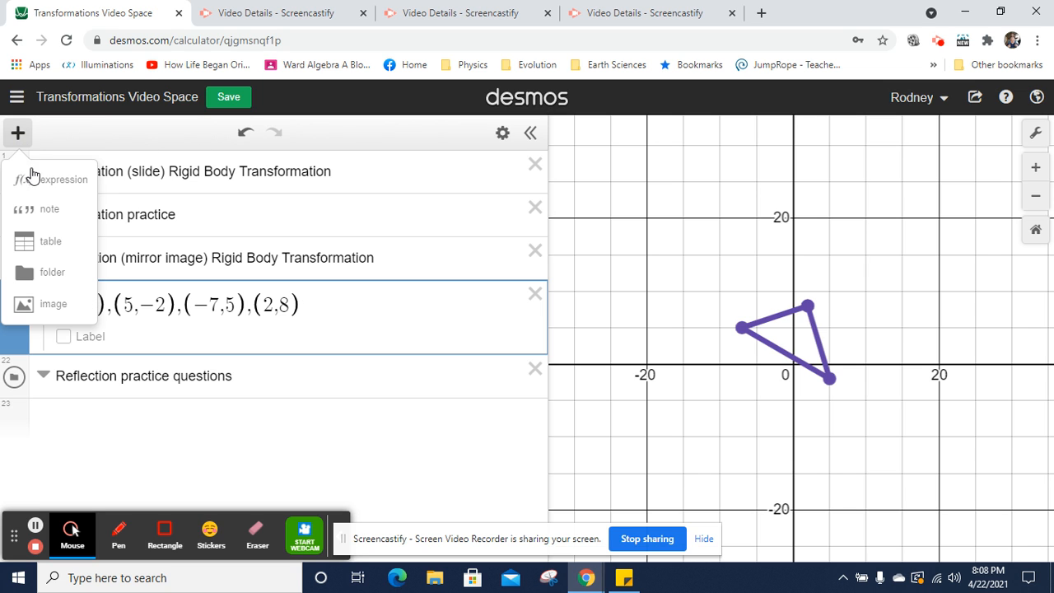
{"action": "left_click", "coordinate": [42, 210]}
{"action": "type", "text": "Reflecting "}
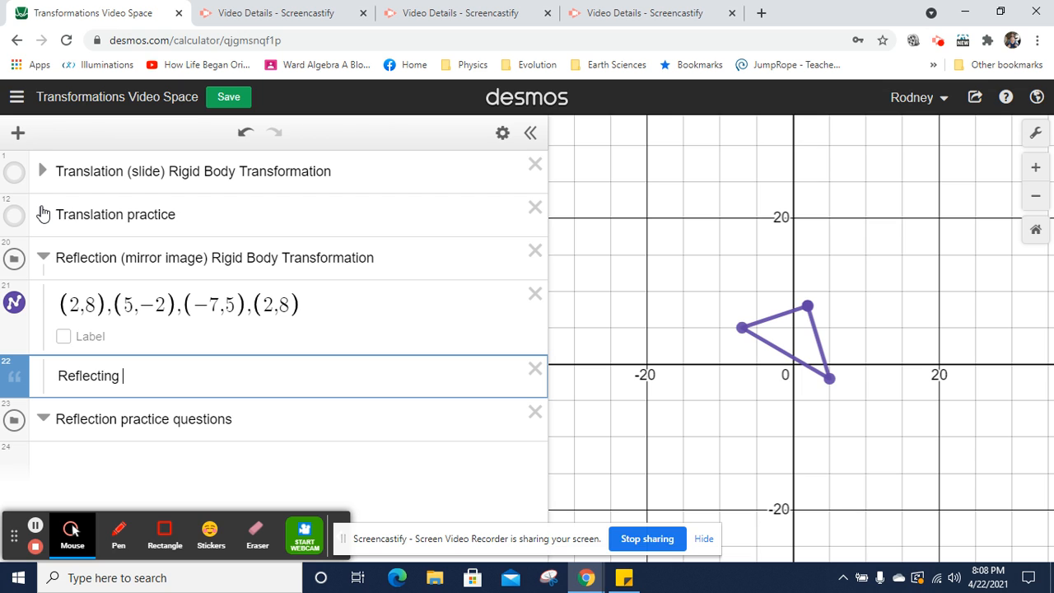
{"action": "type", "text": "across the y-axi"}
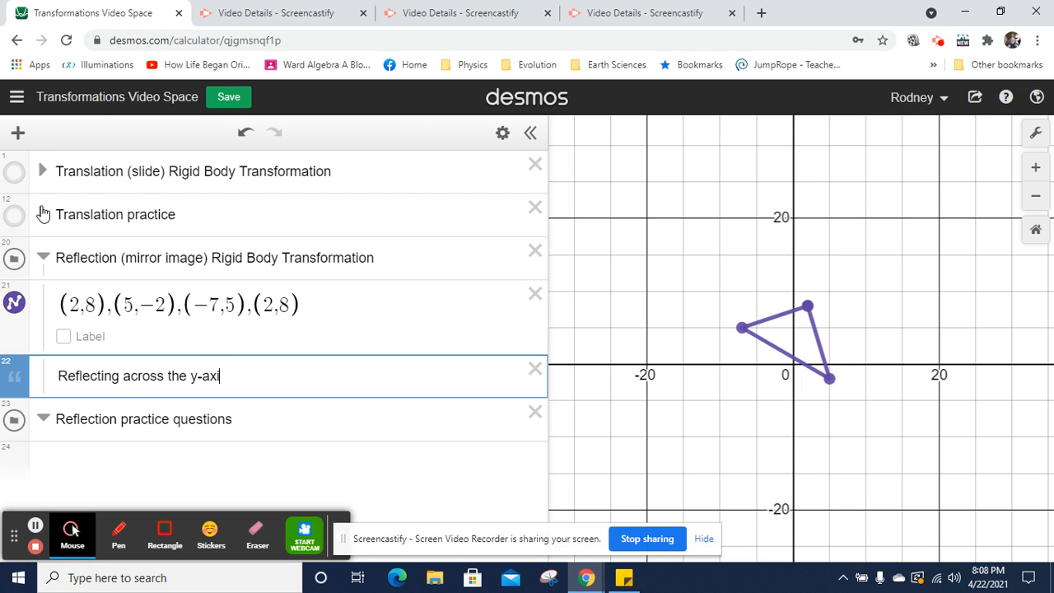
{"action": "type", "text": "s, just chang"}
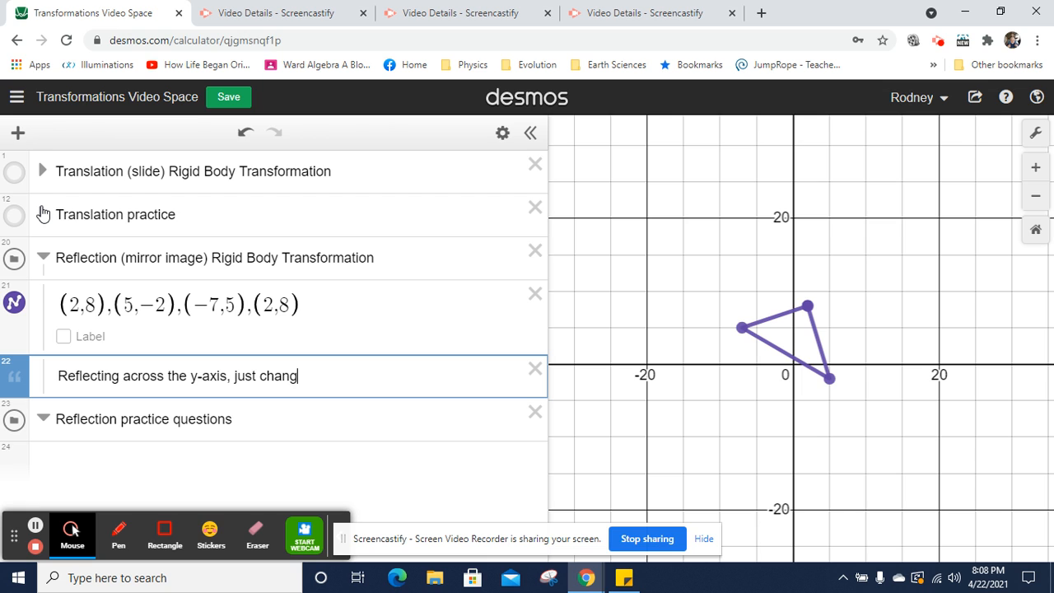
{"action": "type", "text": "e the signs of all of the x"}
{"action": "type", "text": " vcoo"}
{"action": "key", "text": "BackSpace"}
{"action": "key", "text": "BackSpace"}
{"action": "key", "text": "BackSpace"}
{"action": "key", "text": "BackSpace"}
{"action": "type", "text": "cor"}
{"action": "type", "text": "or"}
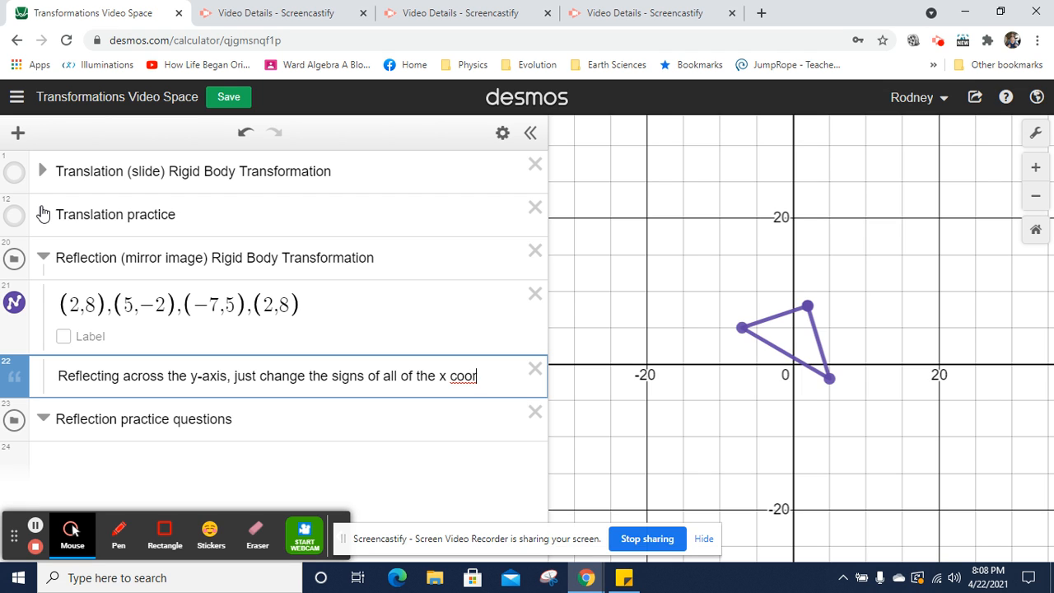
{"action": "type", "text": "dinates."}
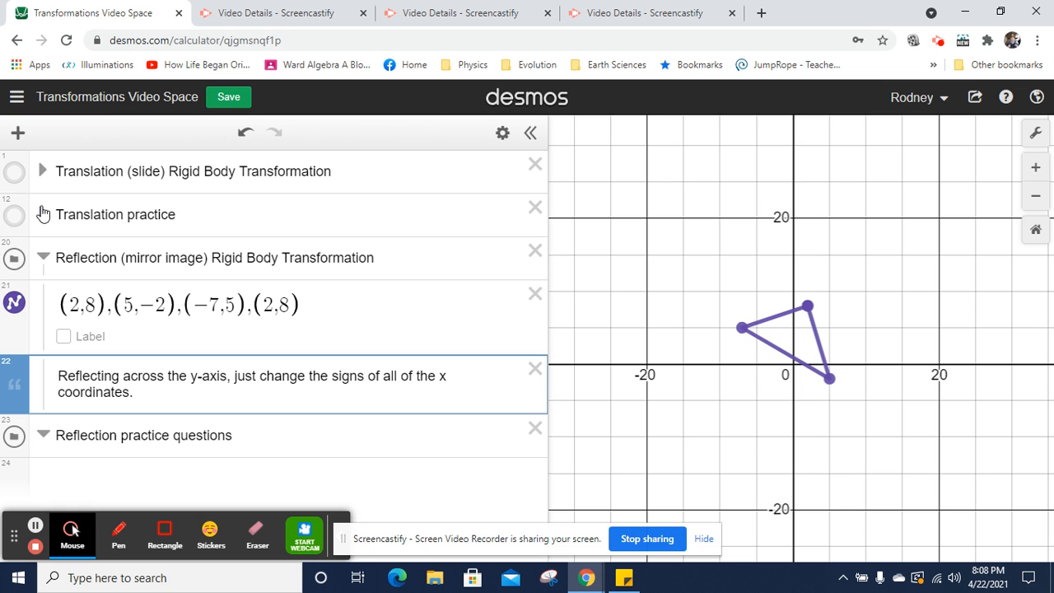
Add an empty row below the y-axis note and append "Just change the sign of the x coordinate." to the note
{"action": "key", "text": "Return"}
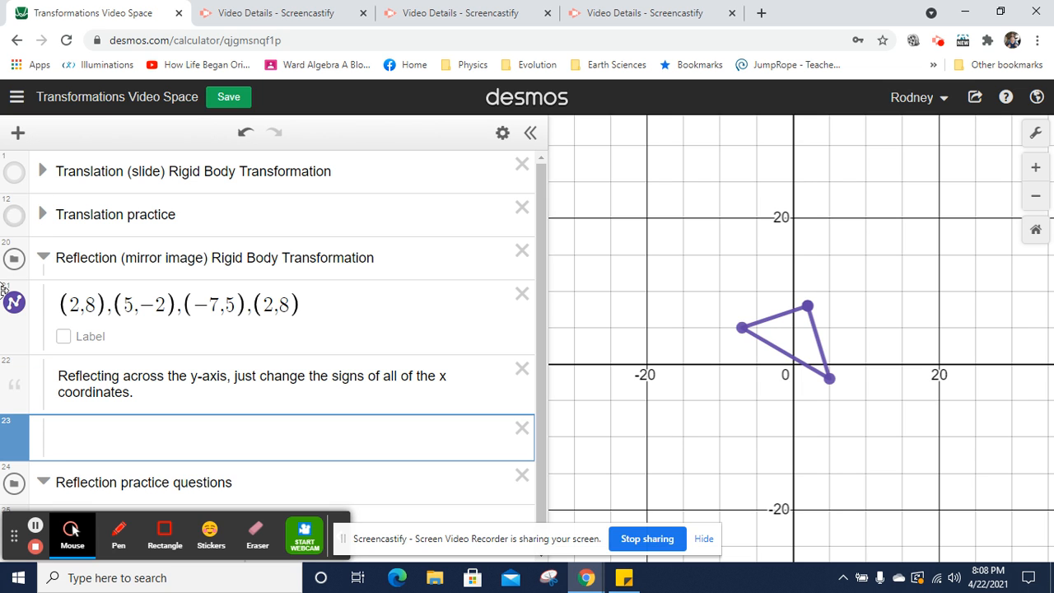
{"action": "left_click", "coordinate": [147, 391]}
{"action": "type", "text": "Just "}
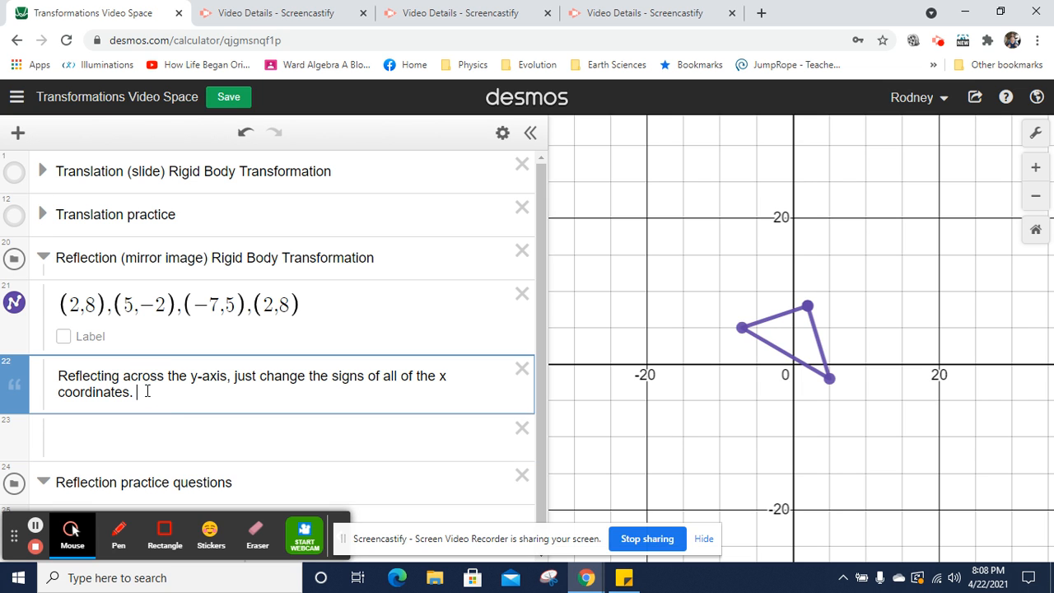
{"action": "type", "text": "change the "}
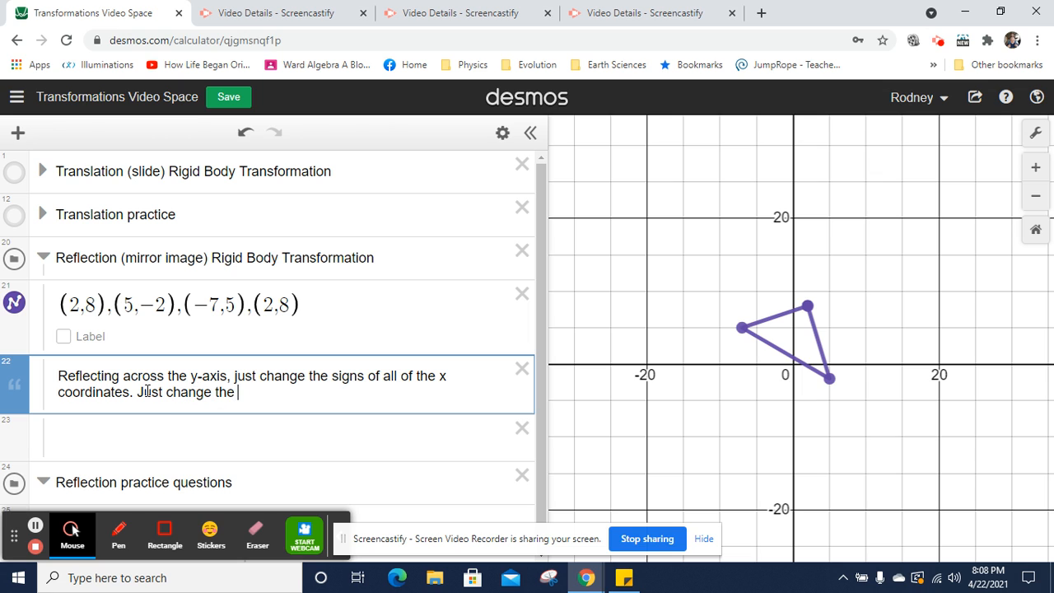
{"action": "type", "text": "sign of the x coordinate."}
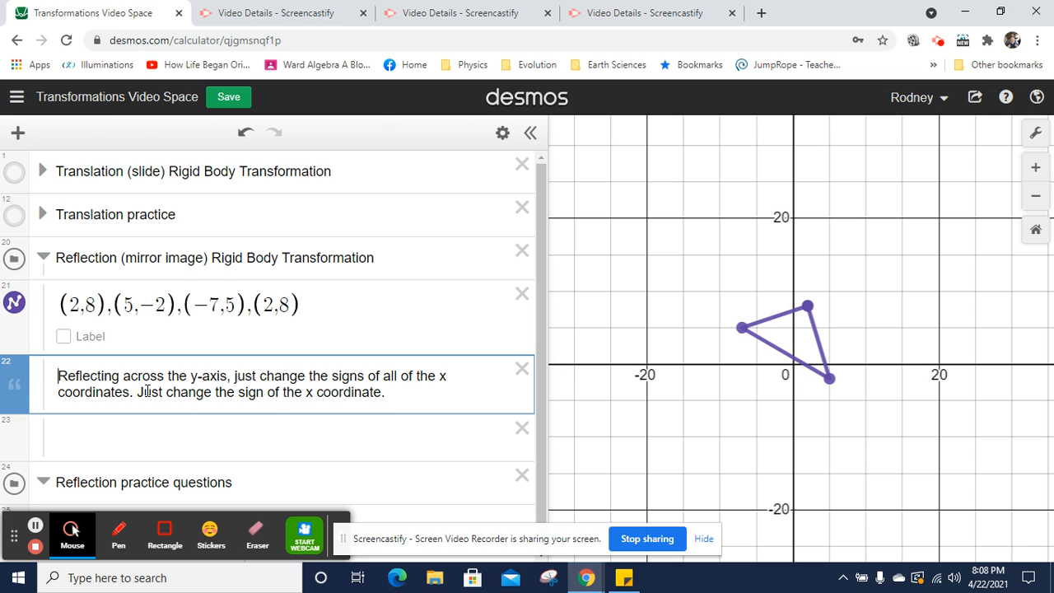
Copy the triangle's full point list into the empty row below the y-axis note
{"action": "key", "text": "Up"}
{"action": "key", "text": "ctrl+a"}
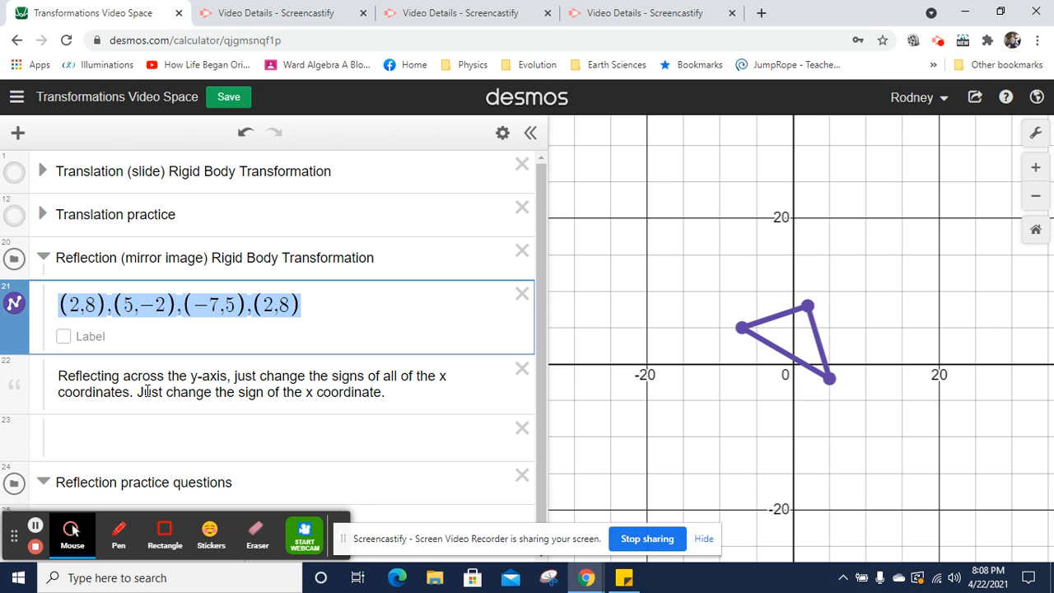
{"action": "key", "text": "ctrl+c"}
{"action": "key", "text": "Down"}
{"action": "key", "text": "Down"}
{"action": "key", "text": "ctrl+v"}
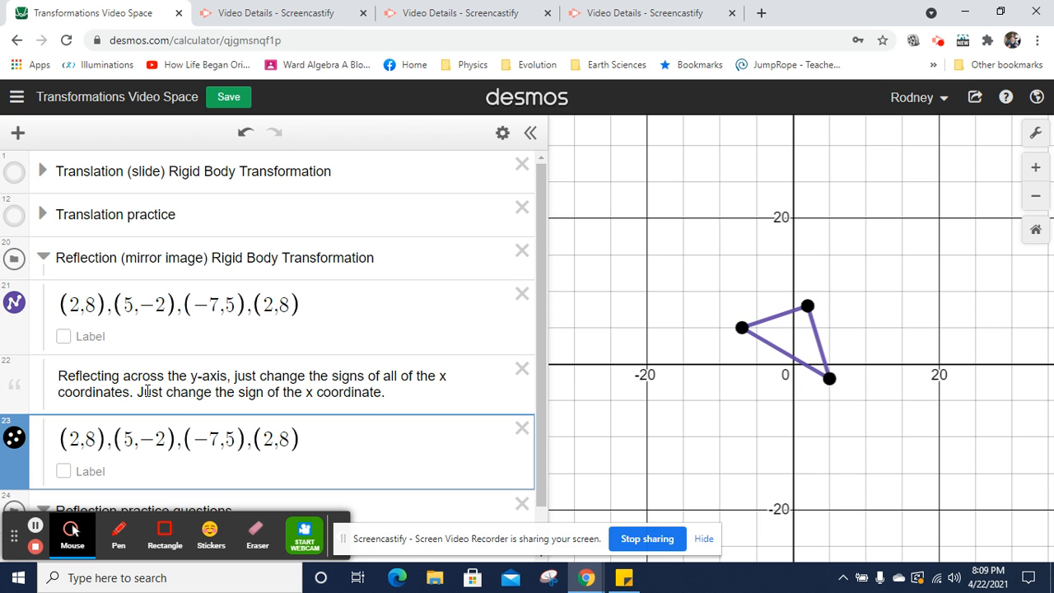
{"action": "left_click", "coordinate": [498, 136]}
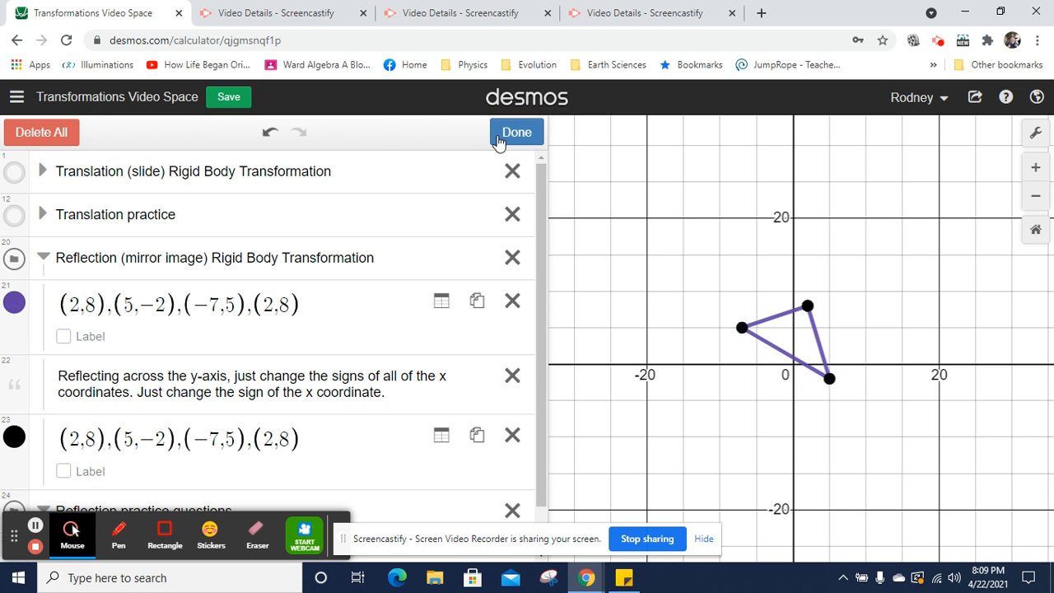
{"action": "left_click", "coordinate": [14, 436]}
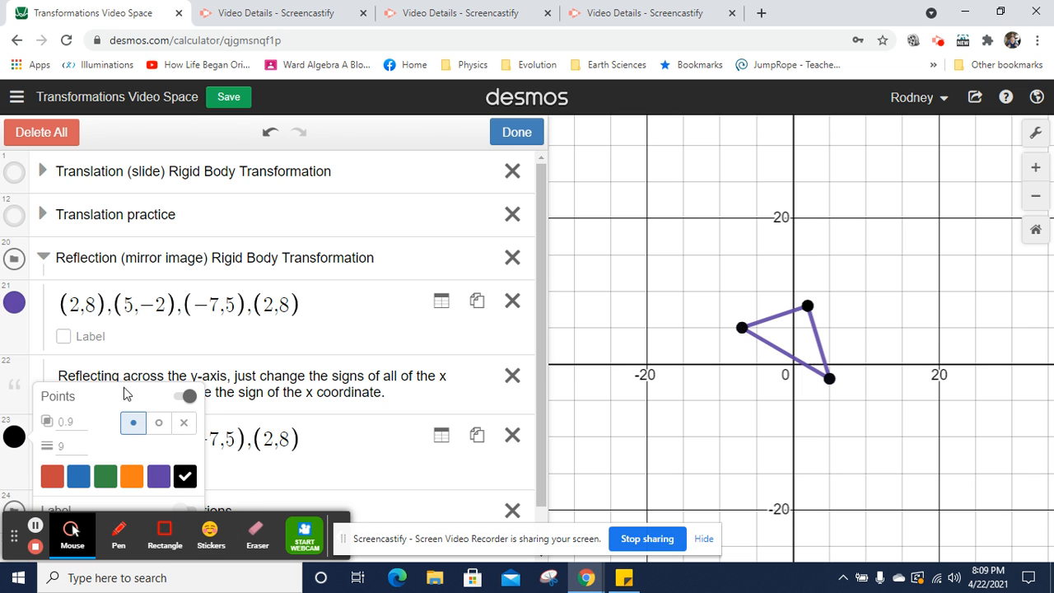
{"action": "left_click", "coordinate": [14, 437]}
{"action": "left_click_drag", "start_coordinate": [538, 251], "coordinate": [536, 328]}
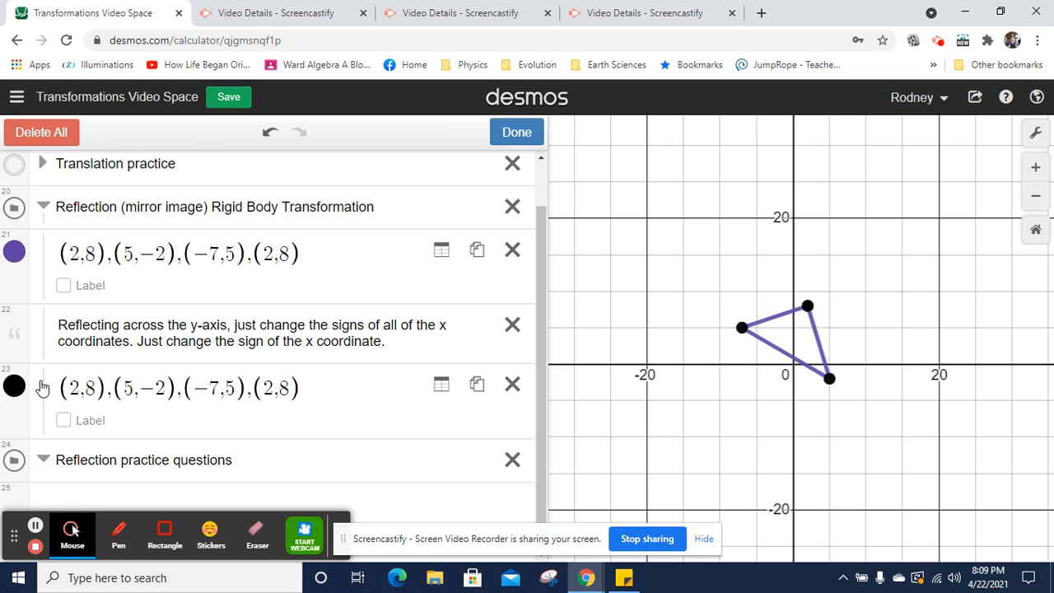
{"action": "left_click", "coordinate": [15, 386]}
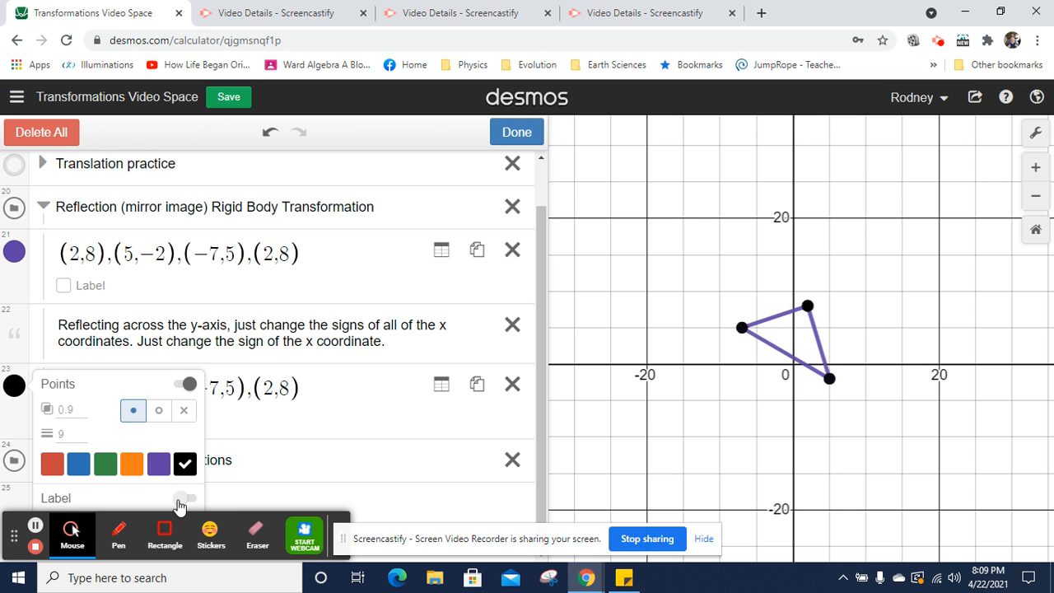
Insert three blank rows between the copied point list and the "Reflection practice questions" folder
{"action": "left_click", "coordinate": [288, 467]}
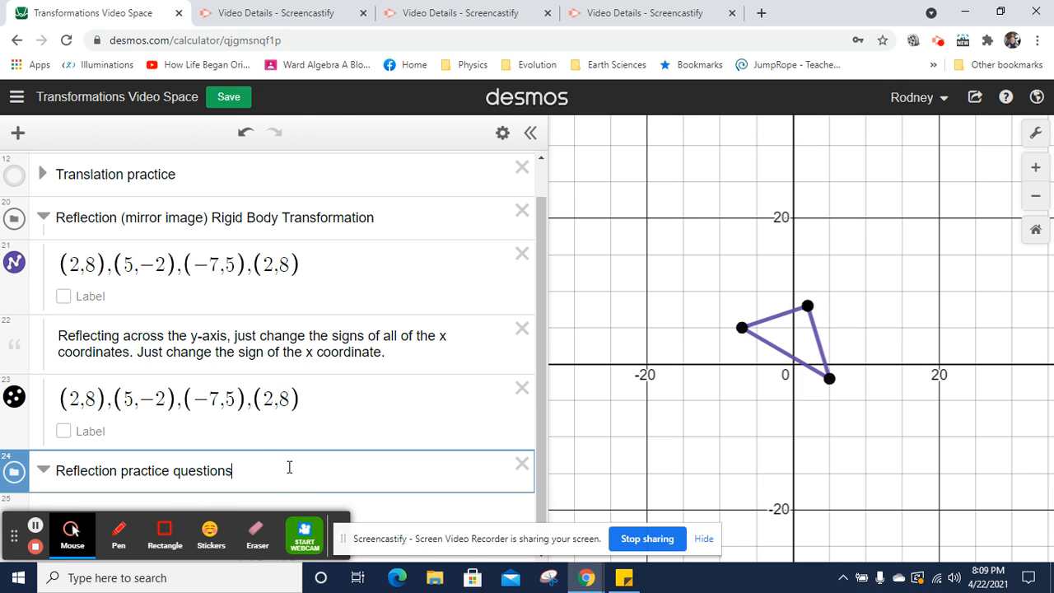
{"action": "key", "text": "Up"}
{"action": "key", "text": "Return"}
{"action": "key", "text": "Return"}
{"action": "key", "text": "Return"}
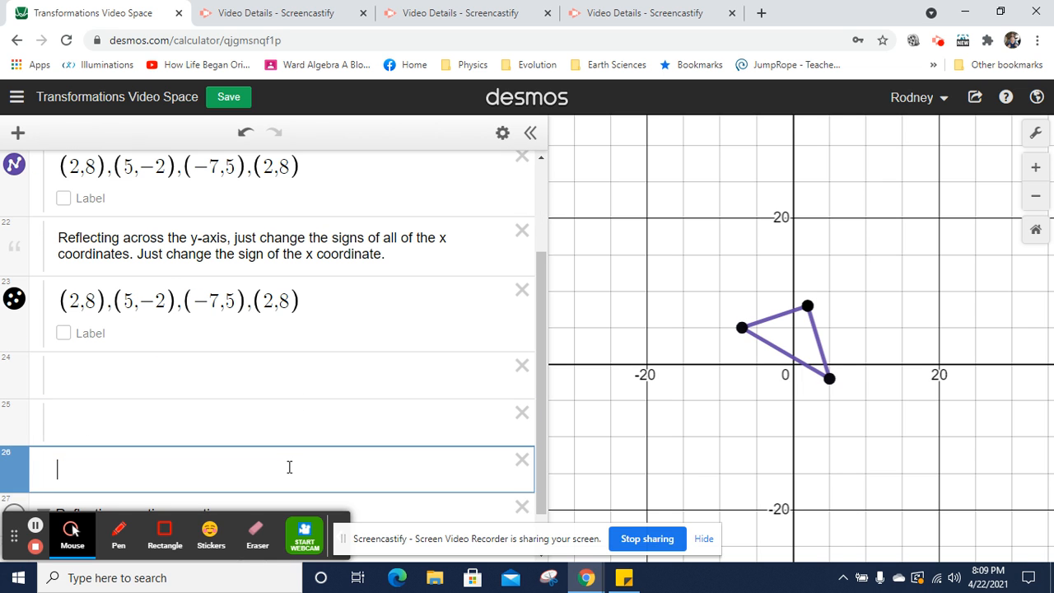
Turn on connecting lines for the copied black point list and finish editing its style
{"action": "left_click", "coordinate": [502, 134]}
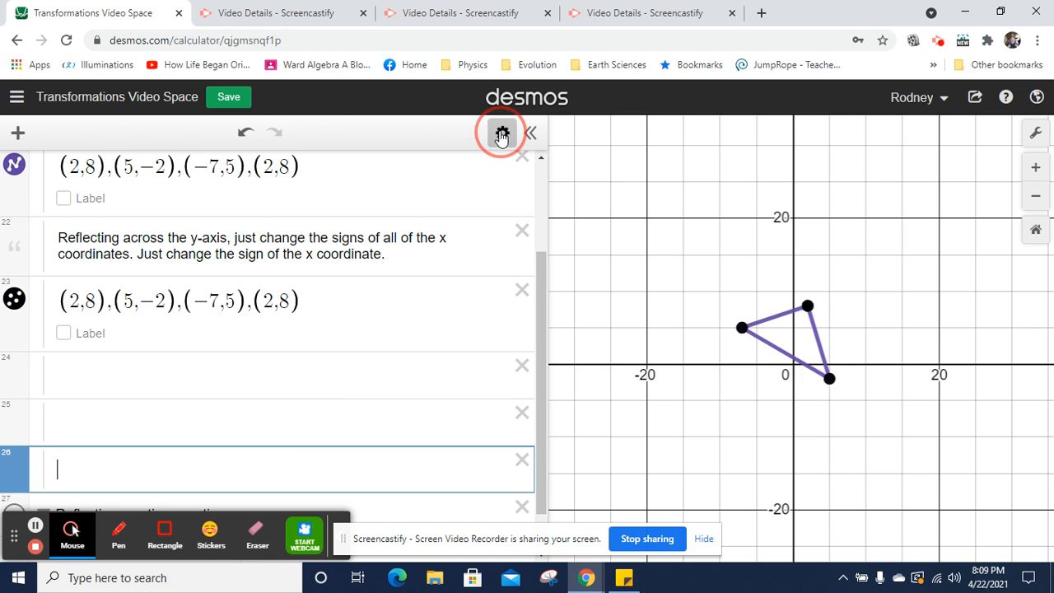
{"action": "left_click", "coordinate": [15, 299]}
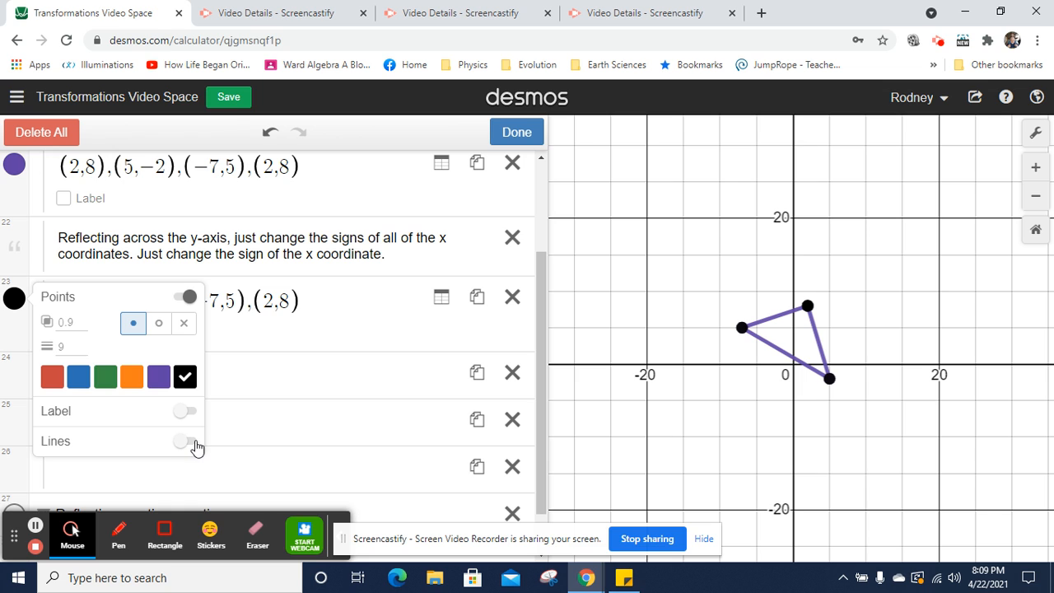
{"action": "left_click", "coordinate": [188, 442]}
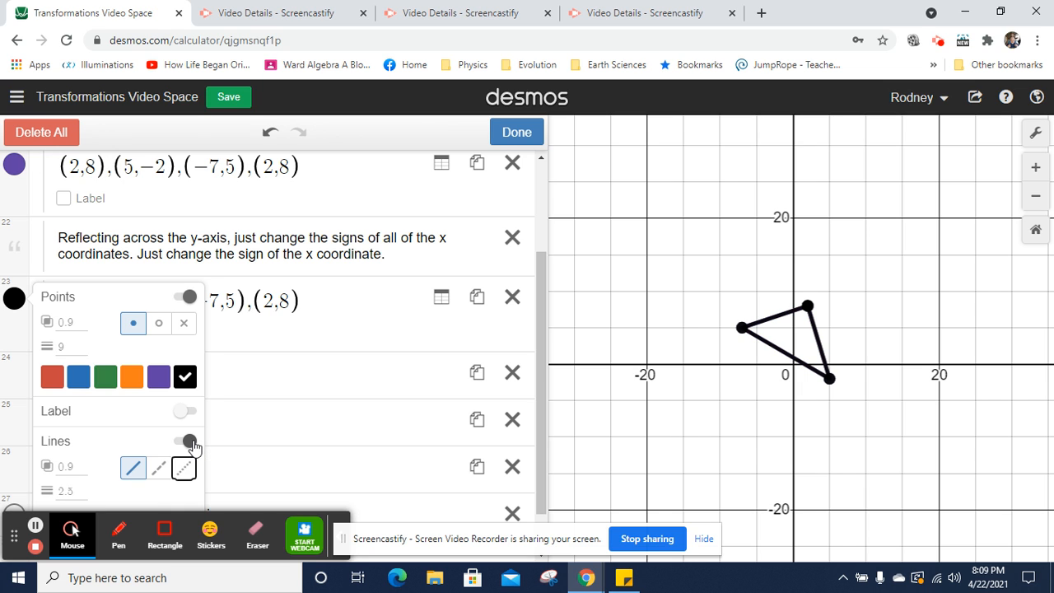
{"action": "left_click", "coordinate": [516, 136]}
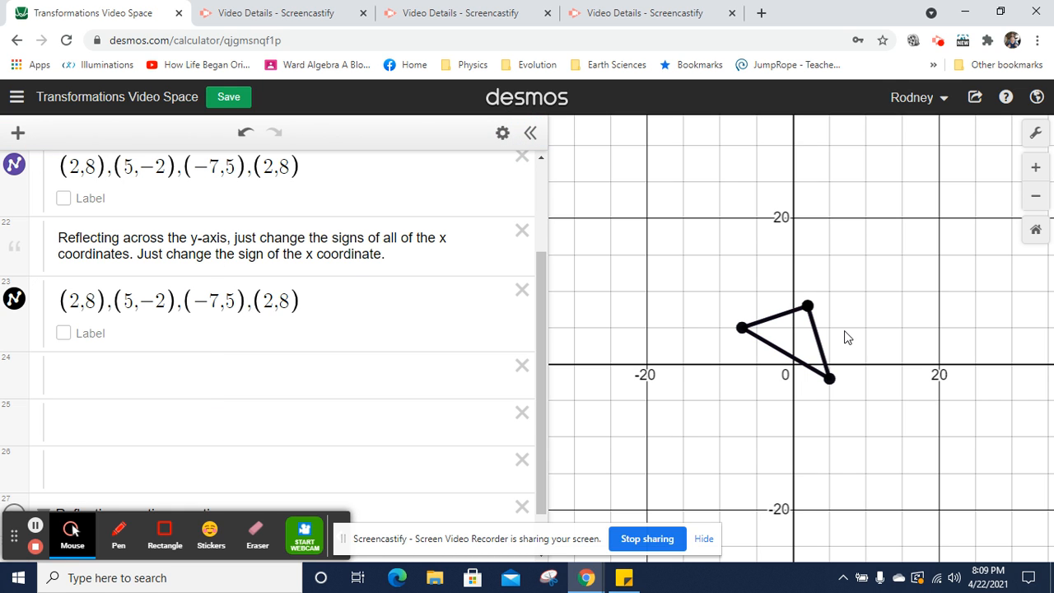
Change the first two points of the black copy to (−2,8) and (−5,−2)
{"action": "left_click", "coordinate": [73, 301]}
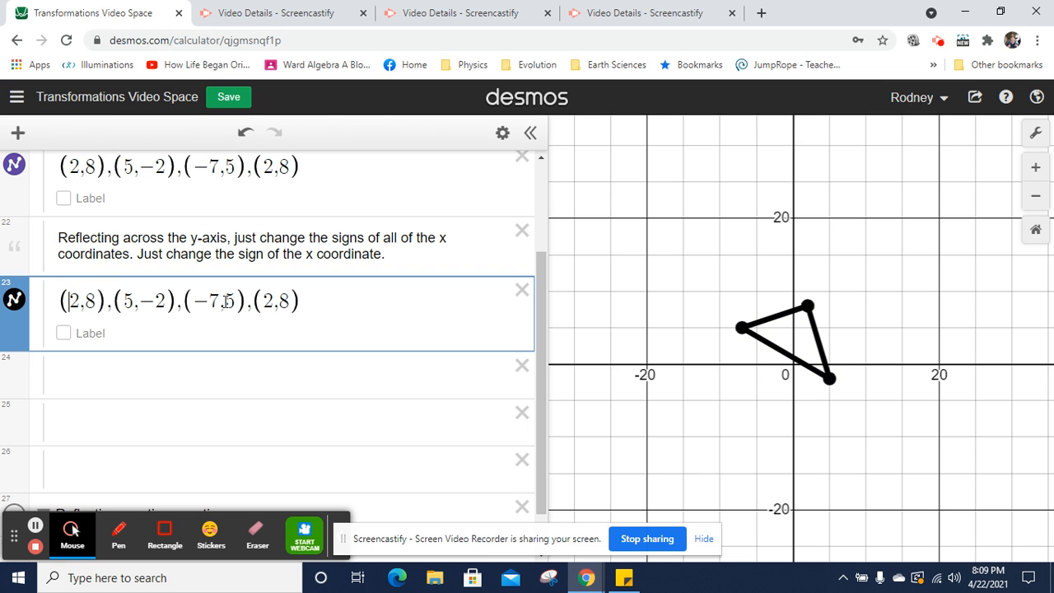
{"action": "type", "text": "-"}
{"action": "key", "text": "Right"}
{"action": "key", "text": "Right"}
{"action": "key", "text": "Right"}
{"action": "key", "text": "Right"}
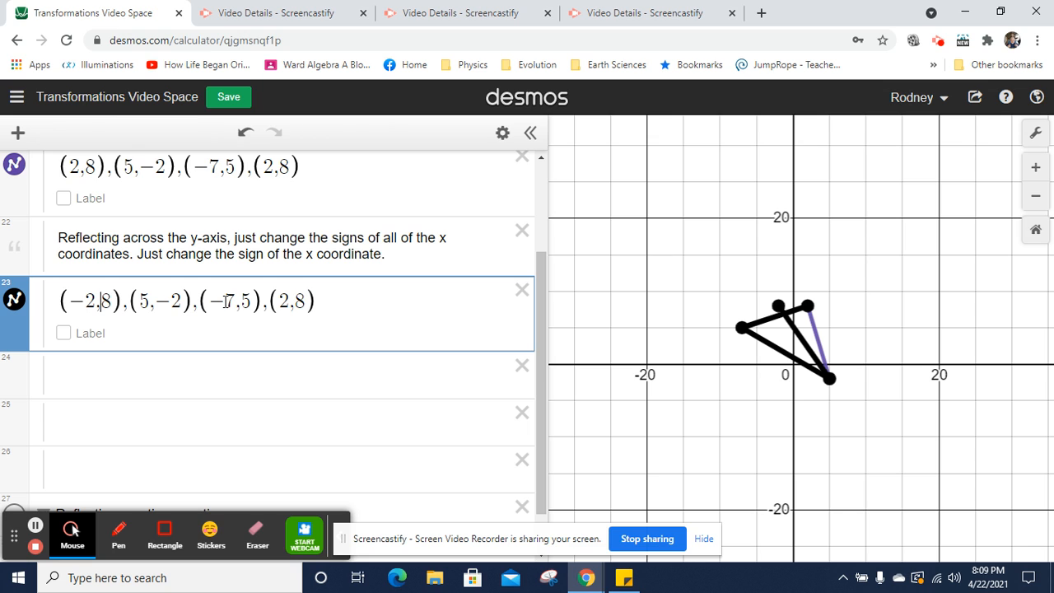
{"action": "key", "text": "Left"}
{"action": "type", "text": "-"}
Change the third point of the black copy to (7,5) and its closing point to (−2,8)
{"action": "key", "text": "Right"}
{"action": "key", "text": "Right"}
{"action": "key", "text": "Right"}
{"action": "key", "text": "Right"}
{"action": "key", "text": "Right"}
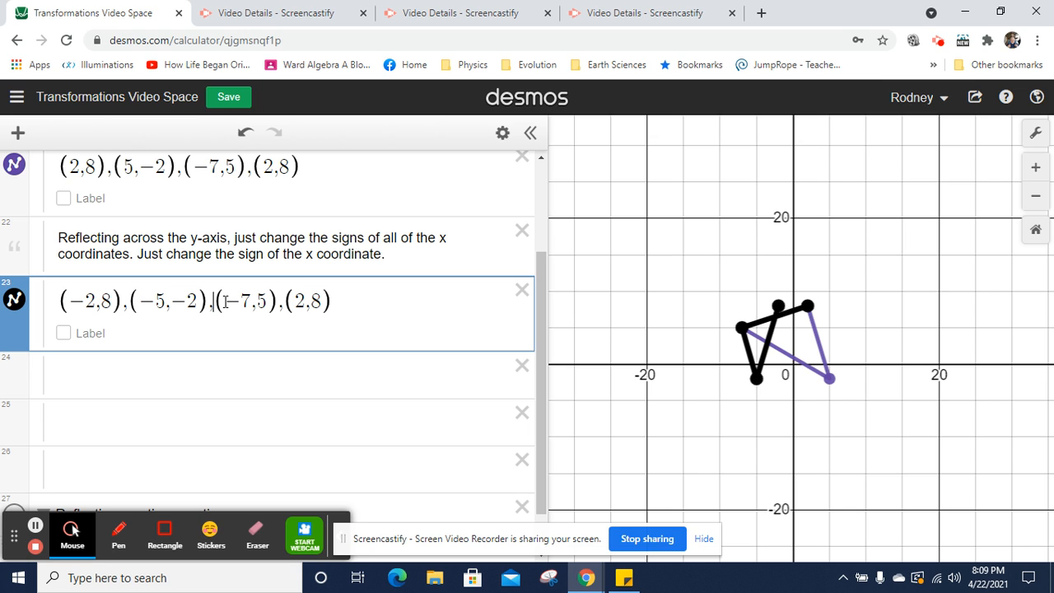
{"action": "key", "text": "Left"}
{"action": "key", "text": "BackSpace"}
{"action": "key", "text": "Right"}
{"action": "key", "text": "Right"}
{"action": "key", "text": "Right"}
{"action": "key", "text": "Right"}
{"action": "key", "text": "Right"}
{"action": "key", "text": "Right"}
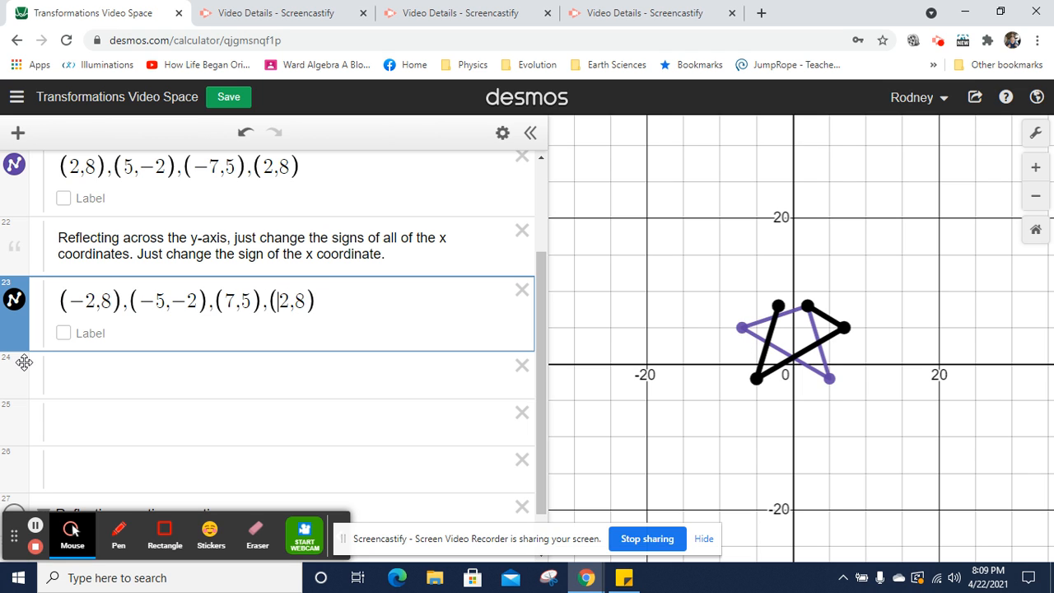
{"action": "type", "text": "-"}
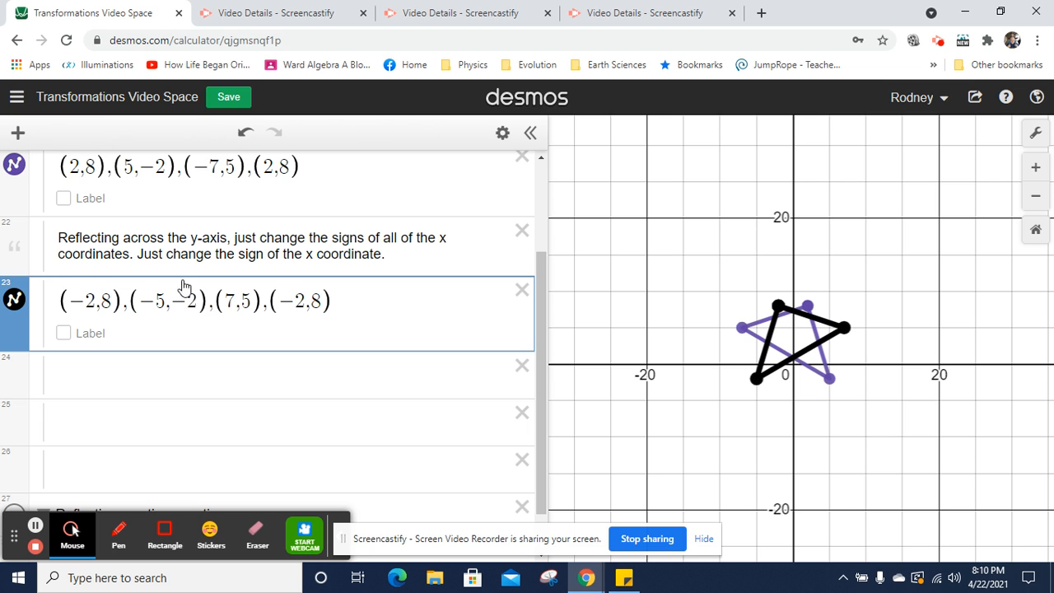
Add a note below the black point list reading "Reflect across the x-axis. In this case, the y coordinates will change signs."
{"action": "left_click", "coordinate": [163, 376]}
{"action": "left_click", "coordinate": [18, 134]}
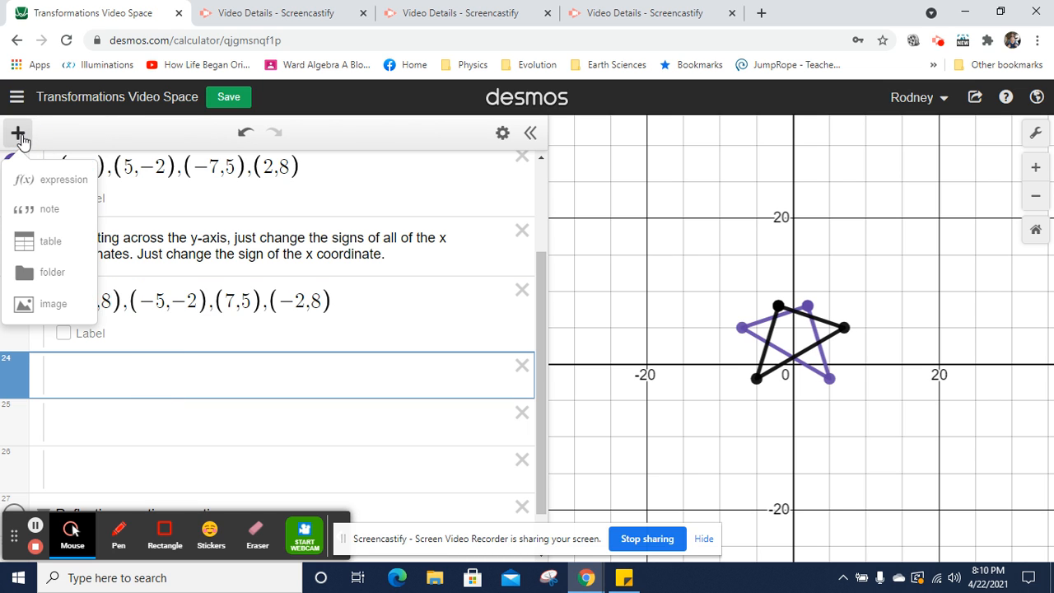
{"action": "left_click", "coordinate": [49, 211]}
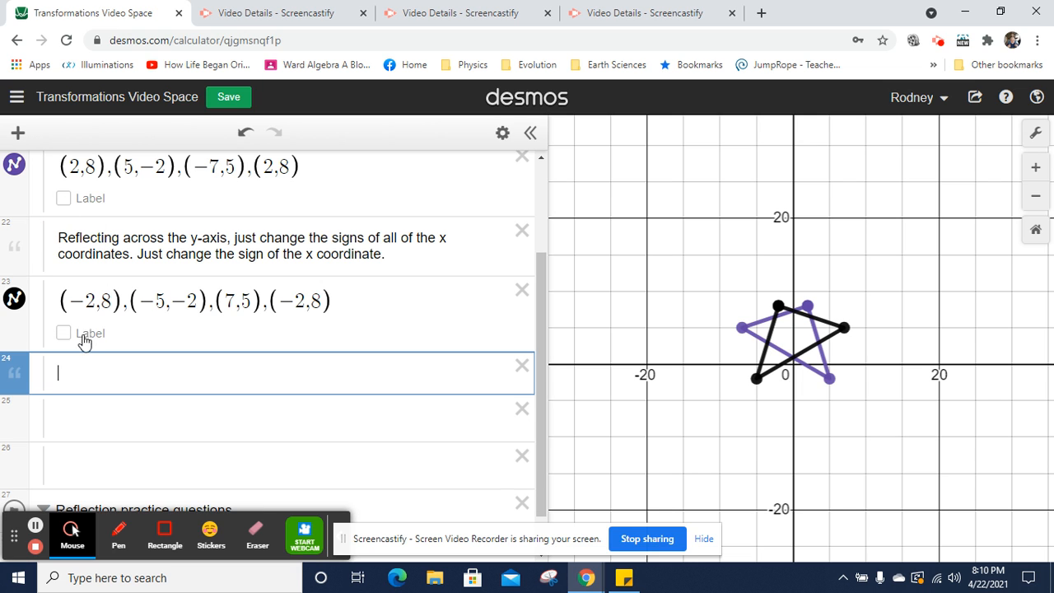
{"action": "type", "text": "flect across the "}
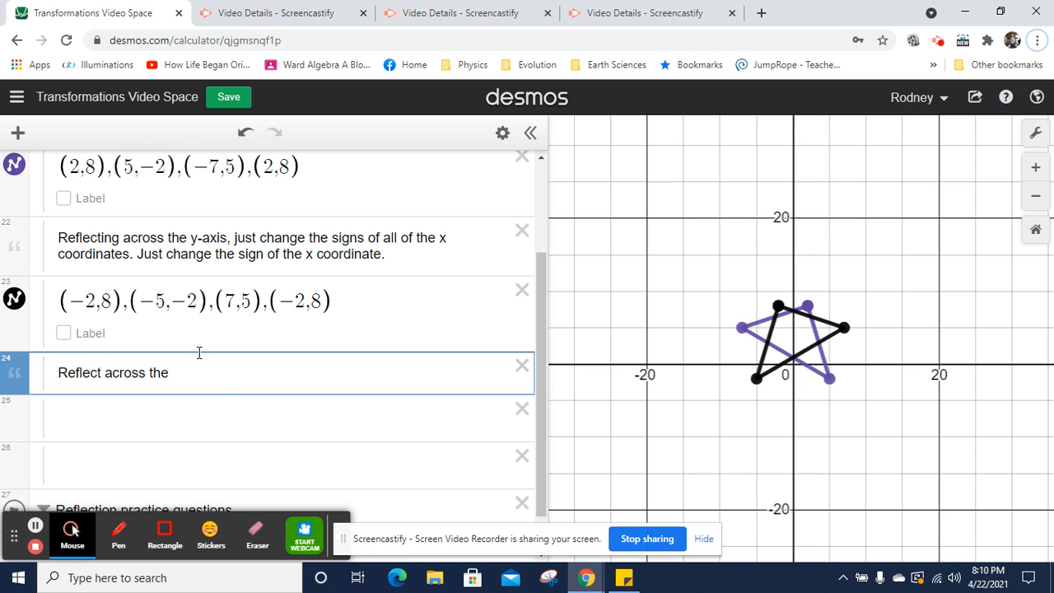
{"action": "type", "text": "x-axis."}
{"action": "type", "text": "In this case, the yu"}
{"action": "key", "text": "BackSpace"}
{"action": "type", "text": "coordinates wil"}
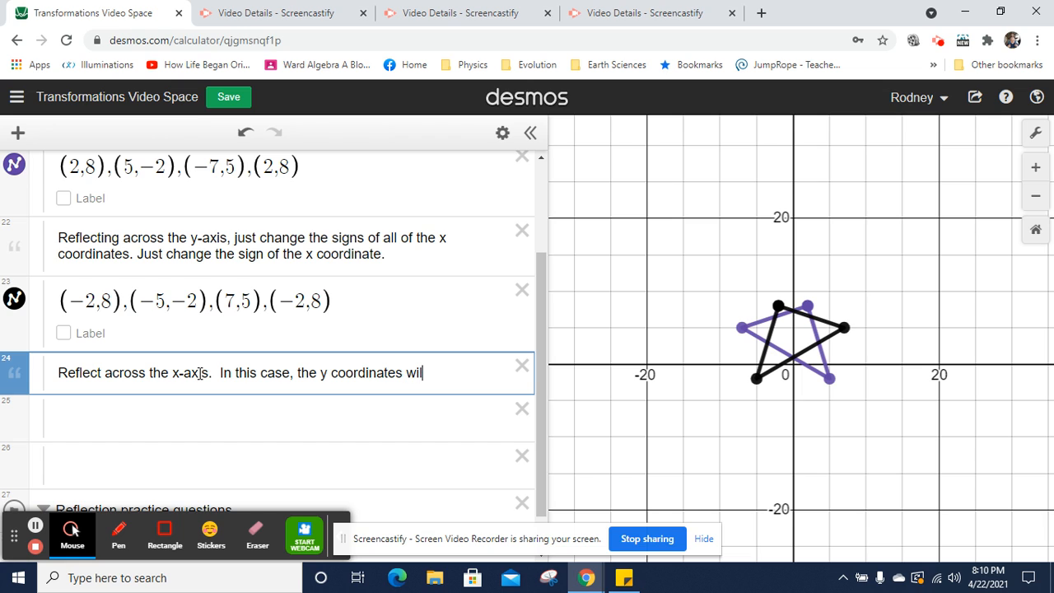
{"action": "type", "text": "l change signs."}
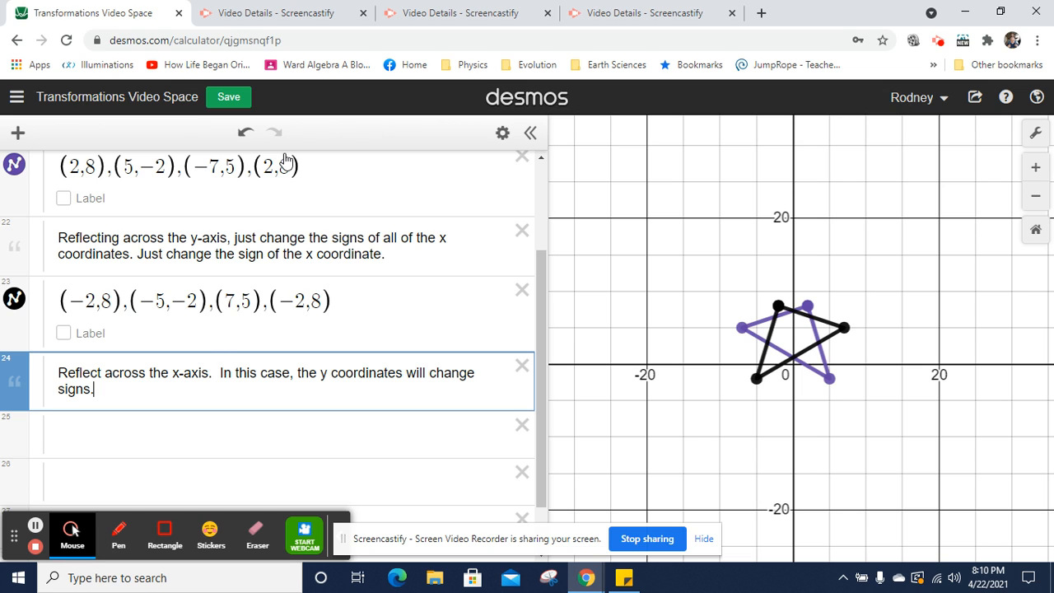
Copy the purple point list (2,8),(5,−2),(−7,5),(2,8) into the blank row below the x-axis note
{"action": "left_click_drag", "start_coordinate": [332, 305], "coordinate": [66, 301]}
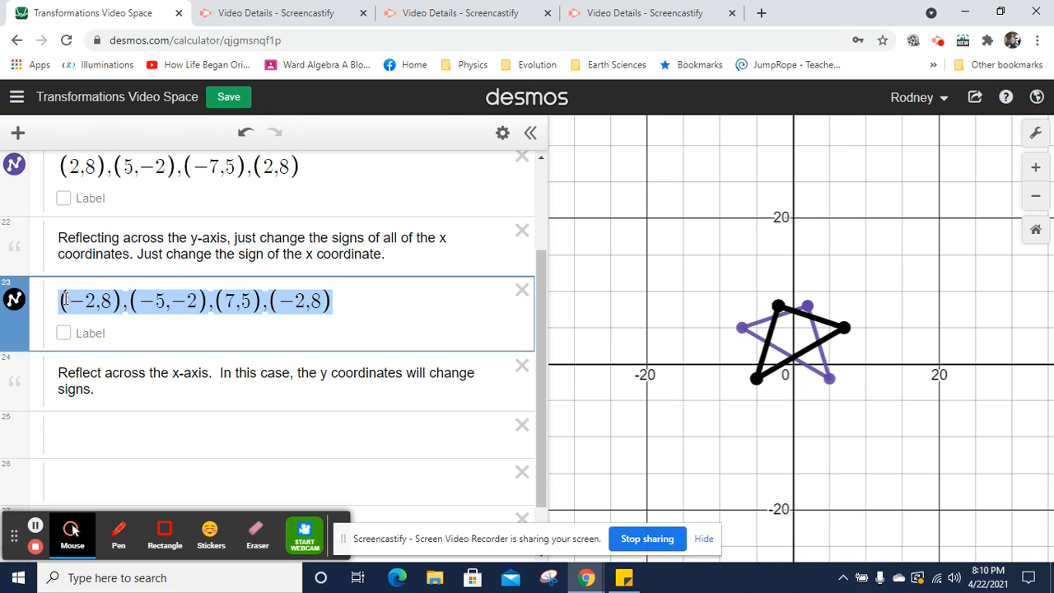
{"action": "left_click", "coordinate": [327, 167]}
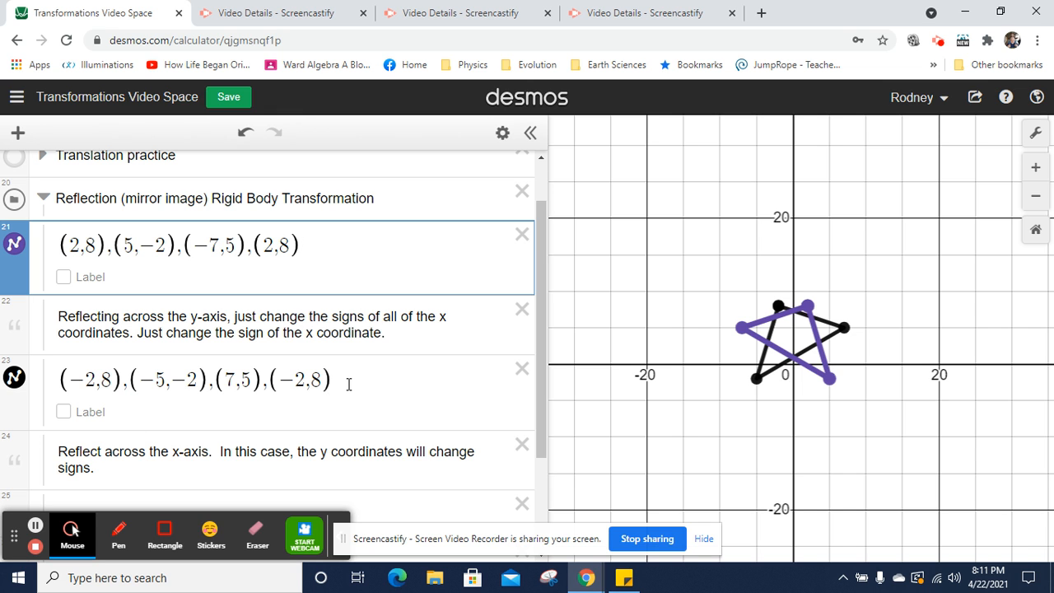
{"action": "left_click_drag", "start_coordinate": [538, 326], "coordinate": [536, 418]}
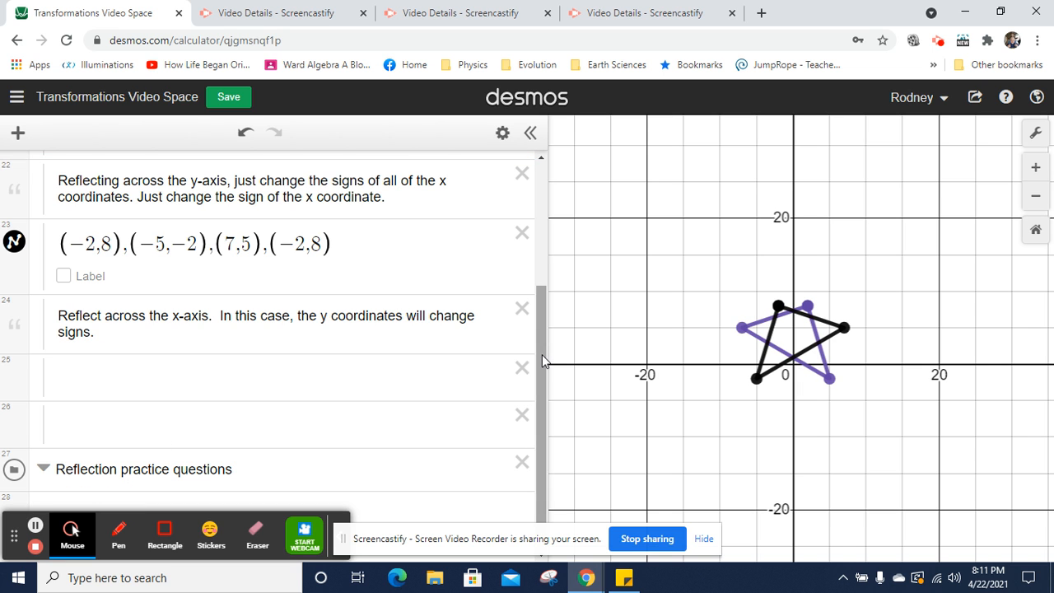
{"action": "left_click_drag", "start_coordinate": [541, 355], "coordinate": [535, 289]}
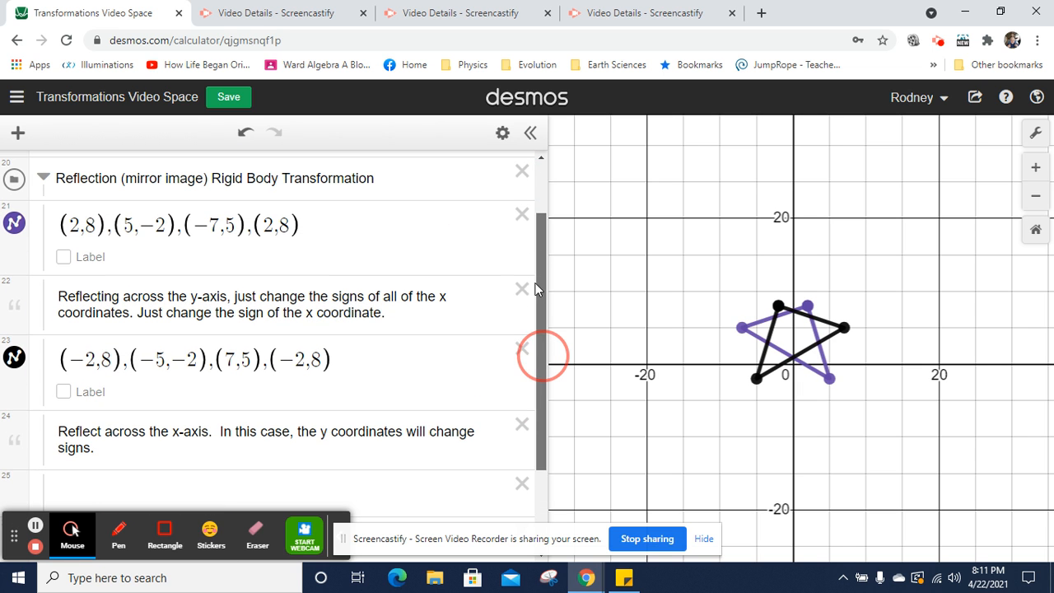
{"action": "left_click", "coordinate": [303, 224]}
{"action": "key", "text": "ctrl+a"}
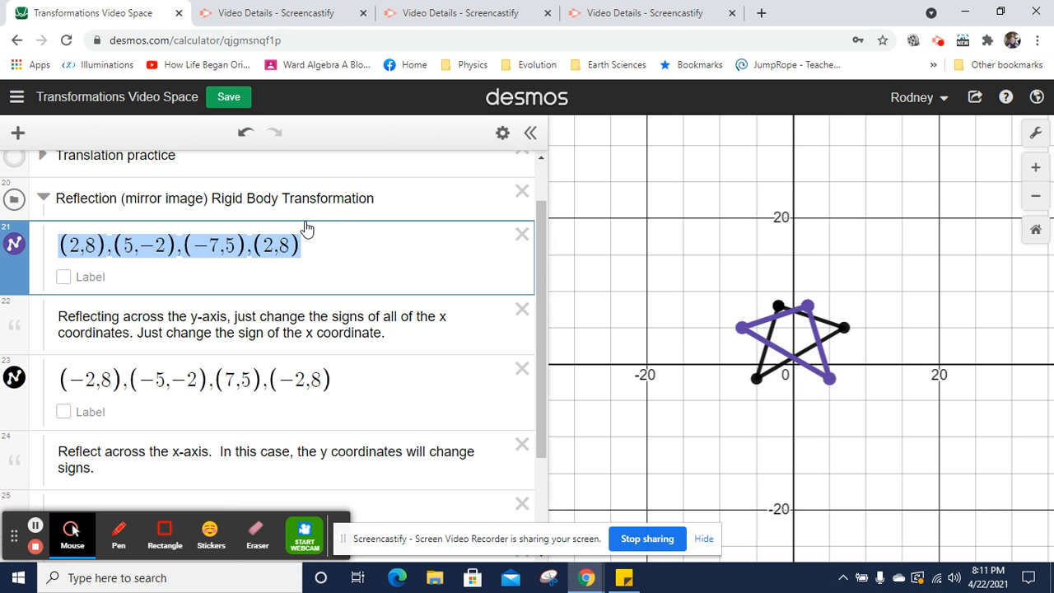
{"action": "scroll", "coordinate": [543, 248], "scroll_direction": "down", "scroll_amount": 3}
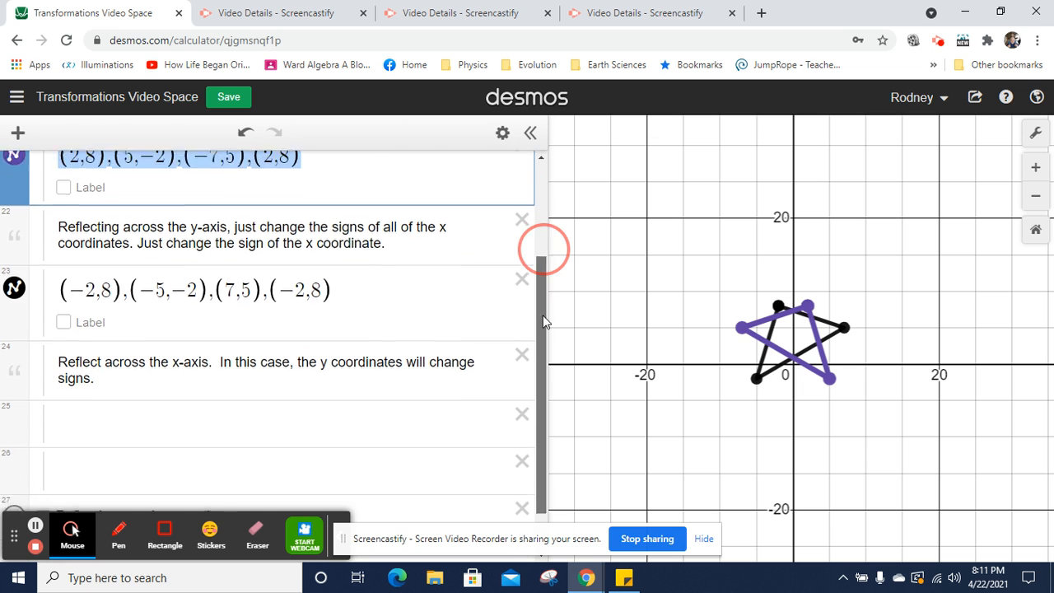
{"action": "left_click", "coordinate": [267, 408]}
{"action": "type", "text": "(2,8),(5,-2),(-7,5),(2,8)"}
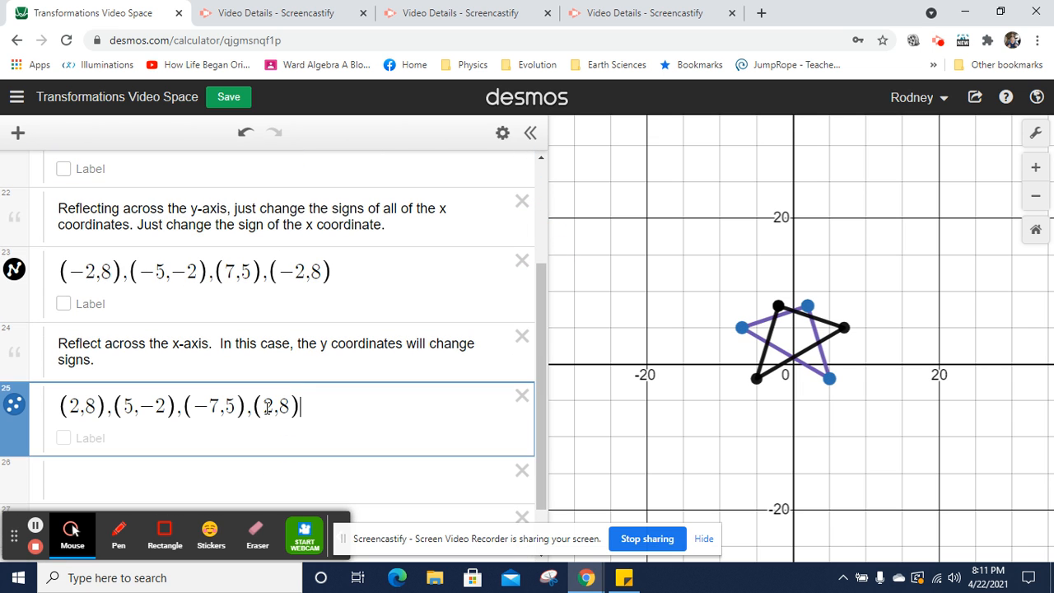
Copy the black point list (−2,8),(−5,−2),(7,5),(−2,8) into the blank row above the "Reflection practice questions" folder
{"action": "left_click", "coordinate": [334, 265]}
{"action": "key", "text": "ctrl+a"}
{"action": "key", "text": "ctrl+c"}
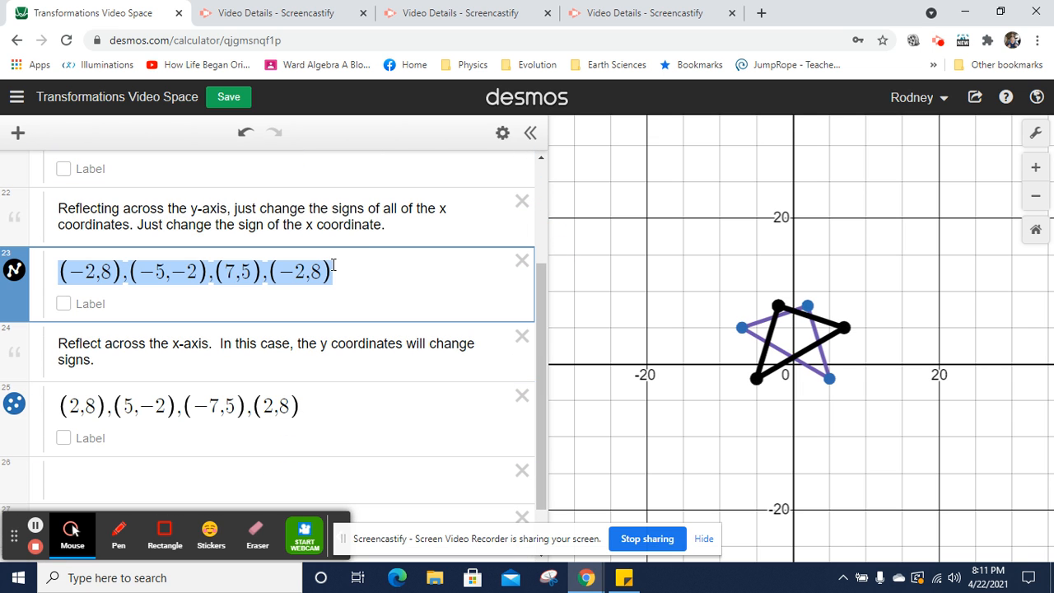
{"action": "left_click_drag", "start_coordinate": [539, 273], "coordinate": [539, 327]}
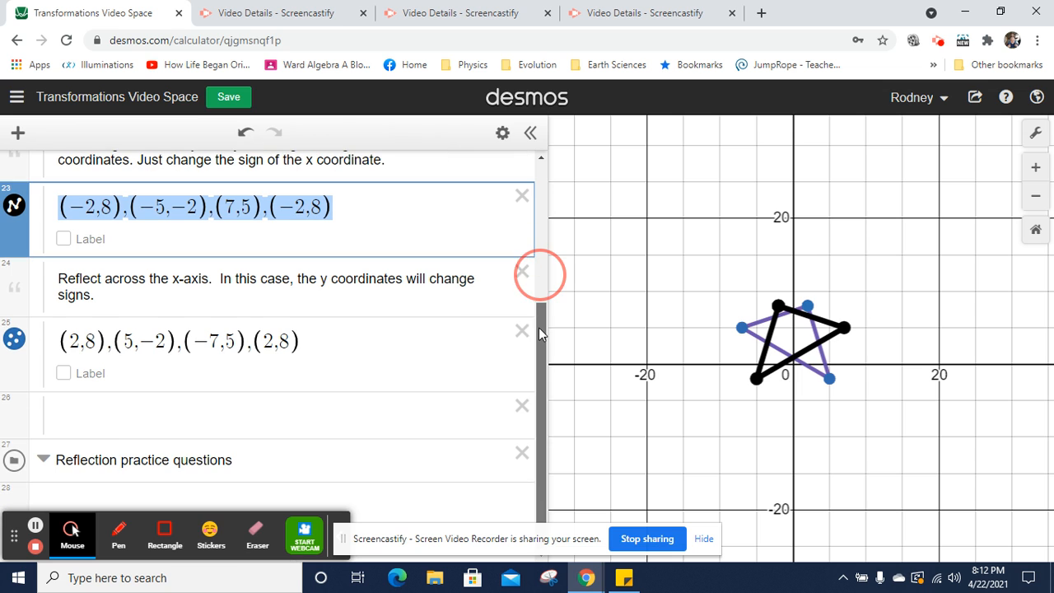
{"action": "left_click", "coordinate": [282, 419]}
{"action": "key", "text": "ctrl+v"}
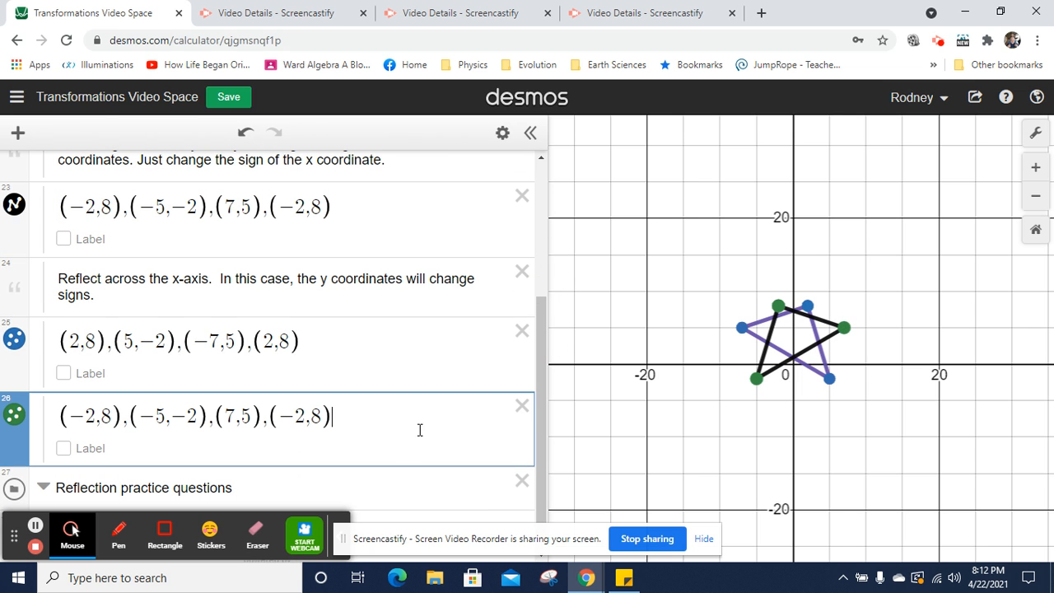
Insert four blank rows between the green point list and the "Reflection practice questions" folder
{"action": "key", "text": "Return"}
{"action": "key", "text": "Return"}
{"action": "key", "text": "Return"}
{"action": "key", "text": "Return"}
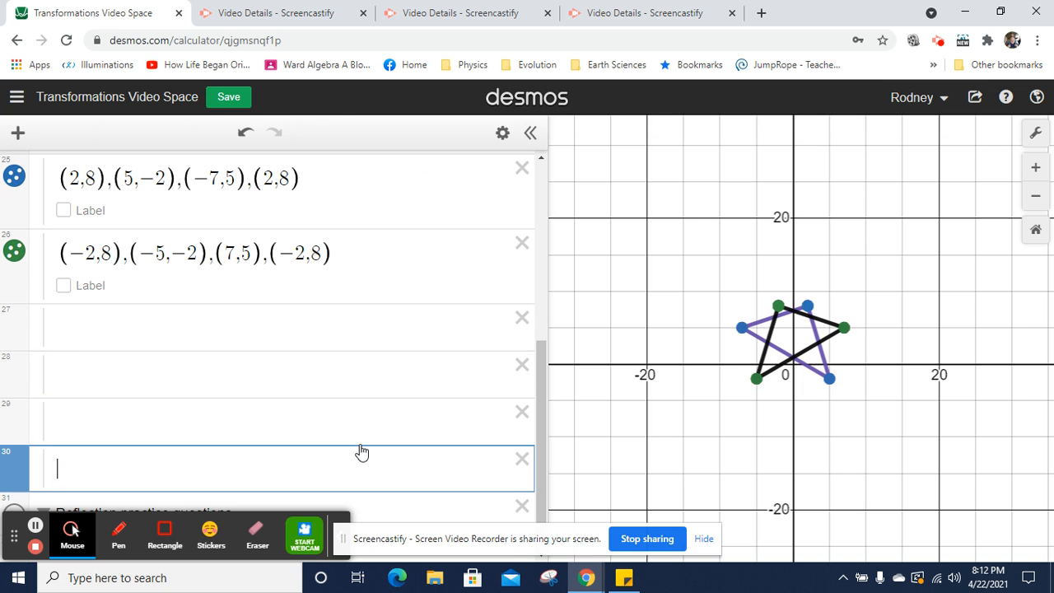
Turn on connecting lines for the blue and green point lists and finish editing their styles
{"action": "left_click", "coordinate": [502, 132]}
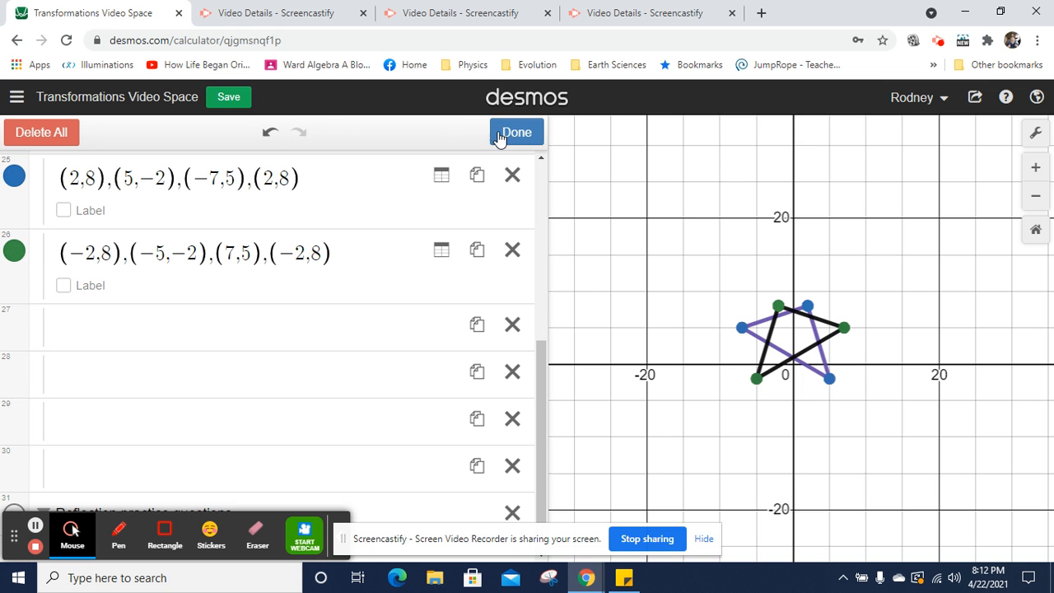
{"action": "left_click", "coordinate": [14, 177]}
{"action": "left_click", "coordinate": [189, 319]}
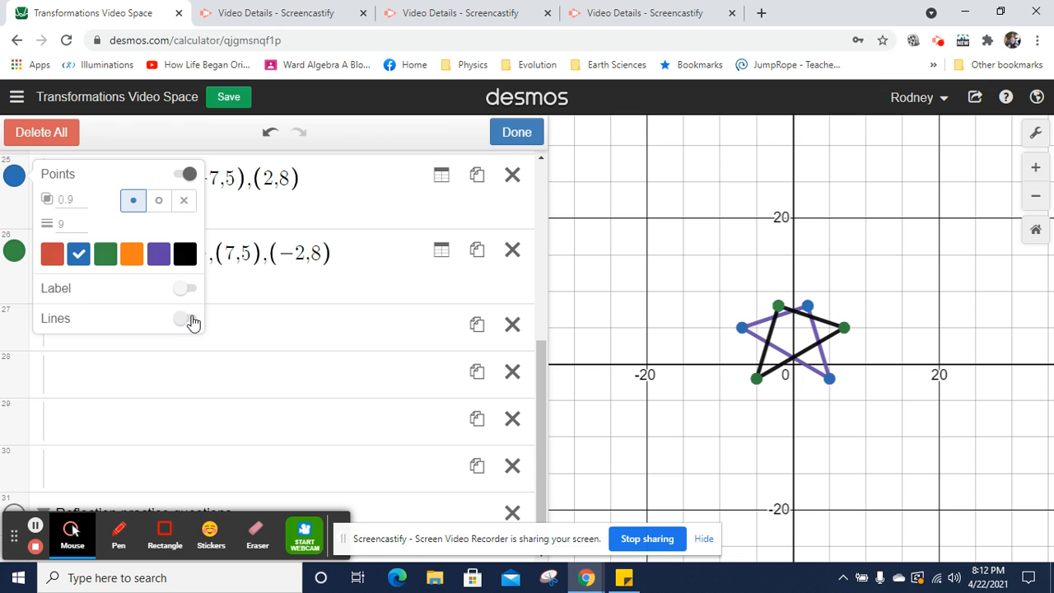
{"action": "left_click", "coordinate": [15, 254]}
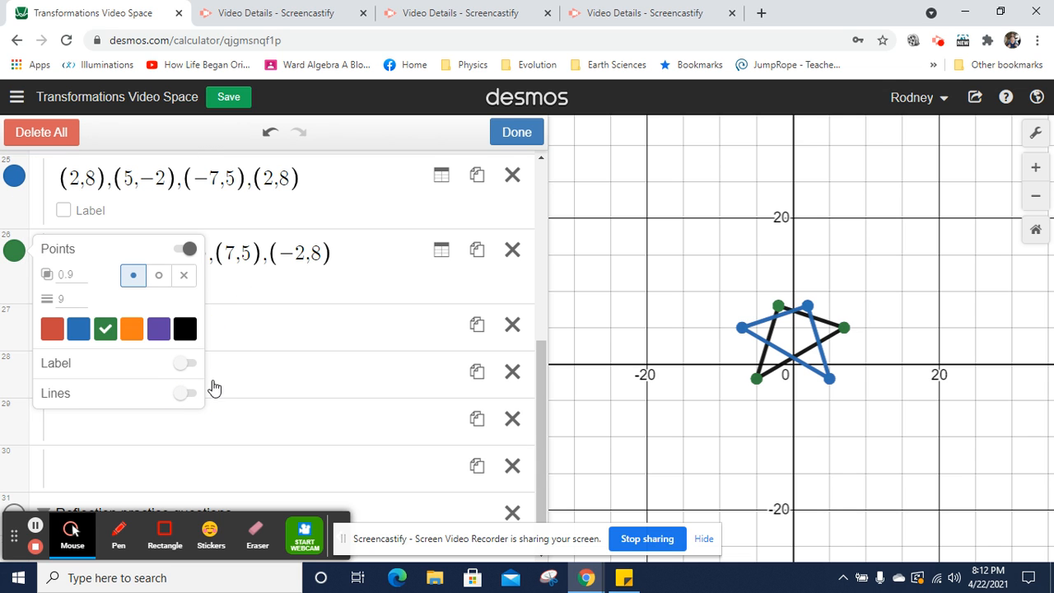
{"action": "left_click", "coordinate": [188, 393]}
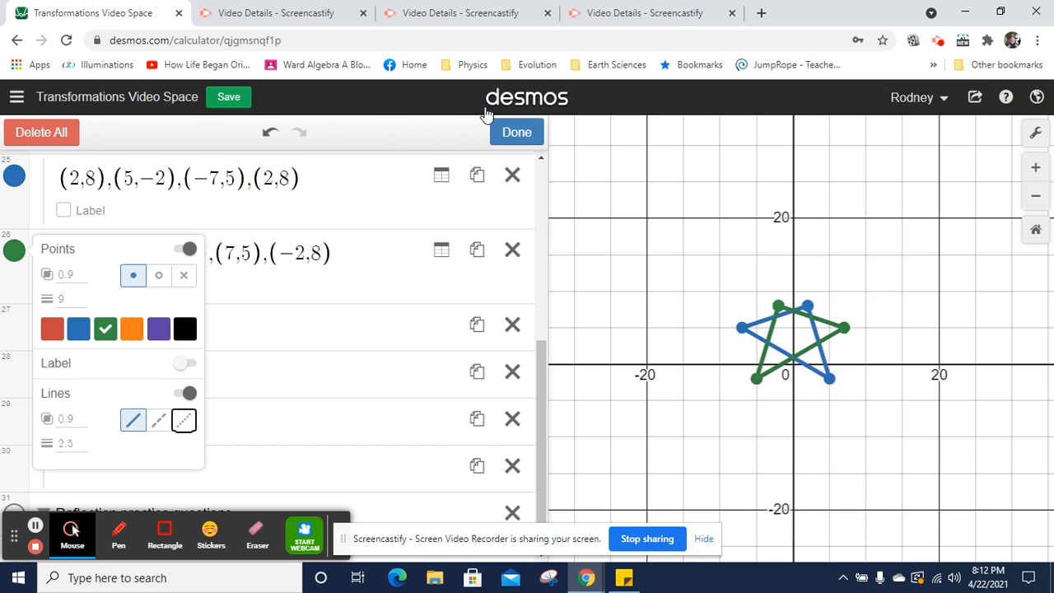
{"action": "left_click", "coordinate": [13, 183]}
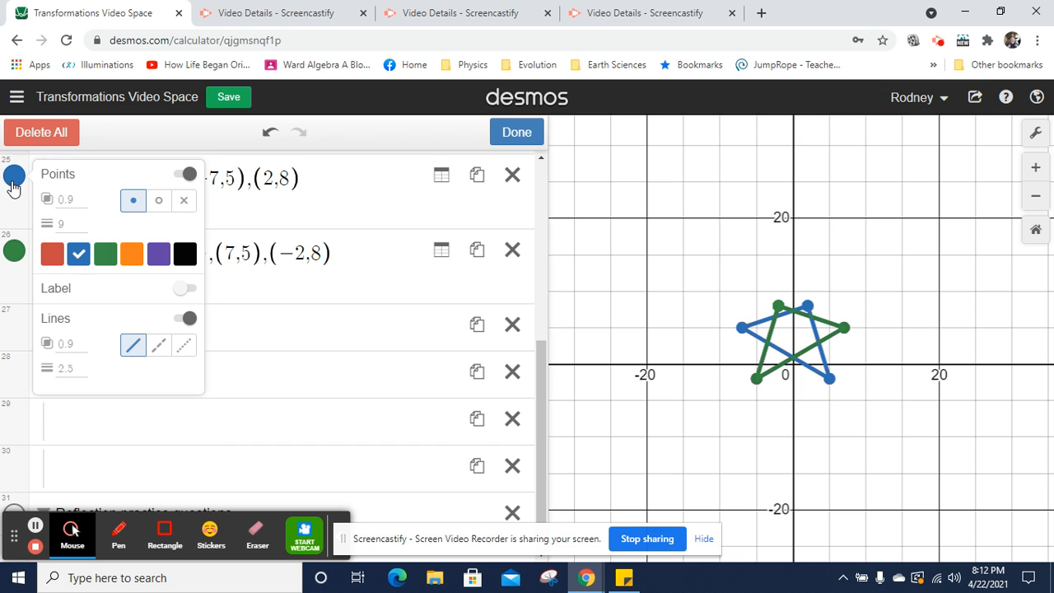
{"action": "left_click", "coordinate": [506, 131]}
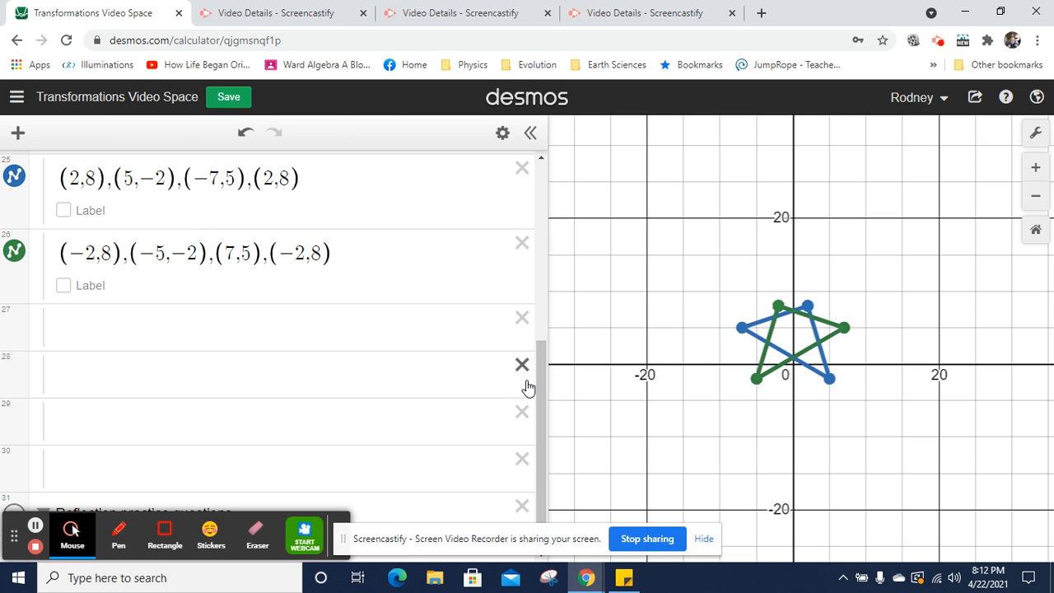
Hide the blue and green point lists on the graph, and show the blue one again
{"action": "left_click_drag", "start_coordinate": [540, 382], "coordinate": [550, 285]}
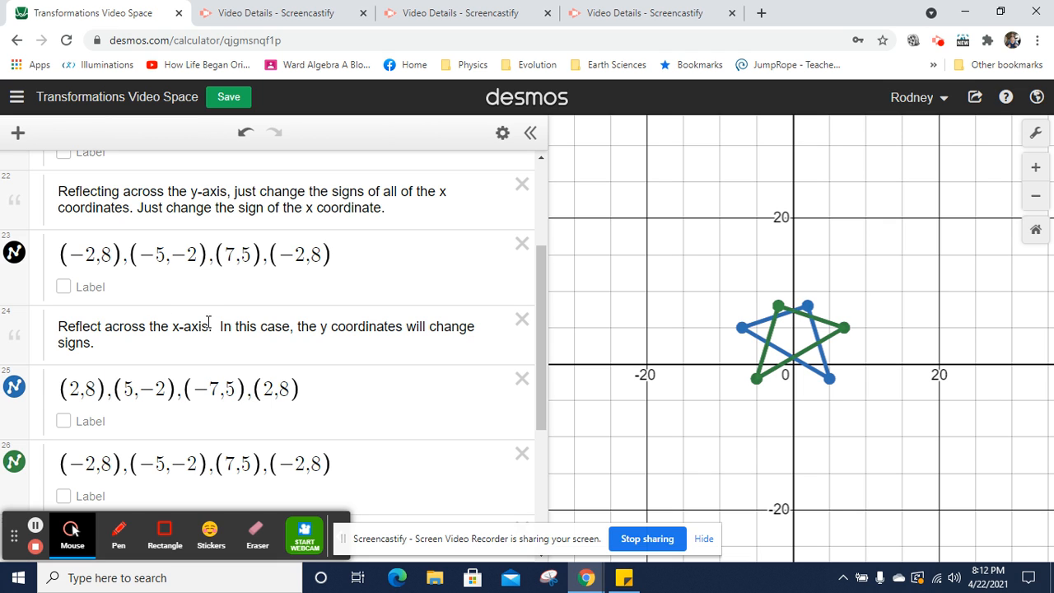
{"action": "left_click", "coordinate": [88, 388]}
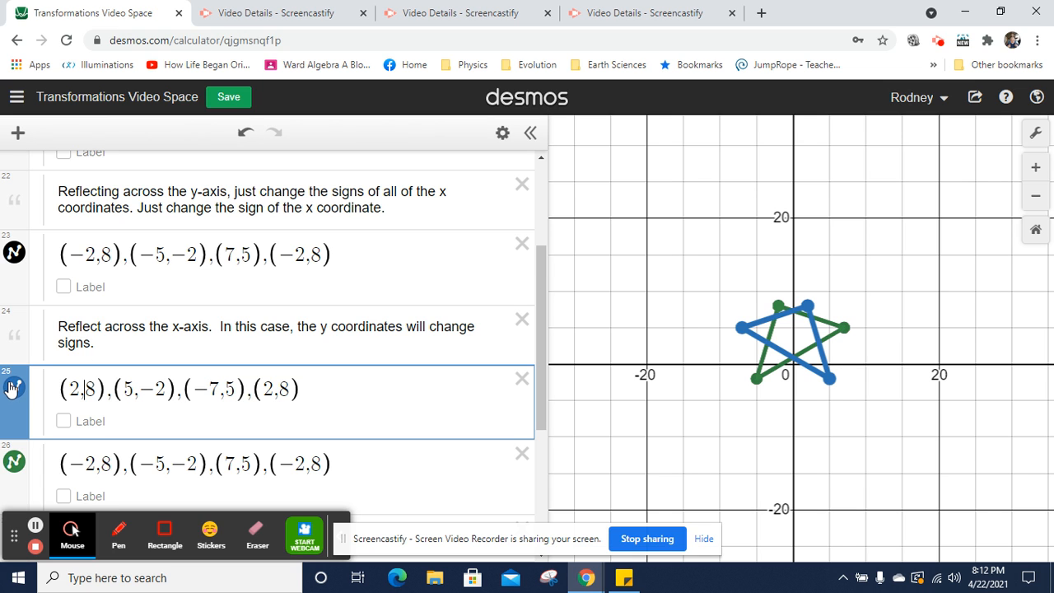
{"action": "left_click", "coordinate": [11, 402]}
{"action": "left_click", "coordinate": [13, 464]}
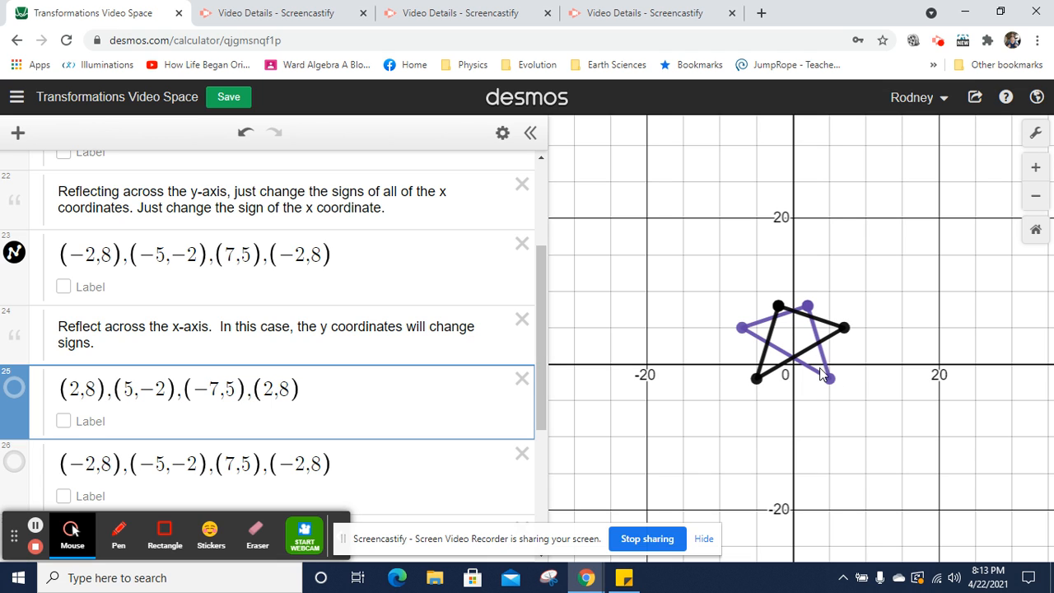
{"action": "left_click", "coordinate": [14, 390]}
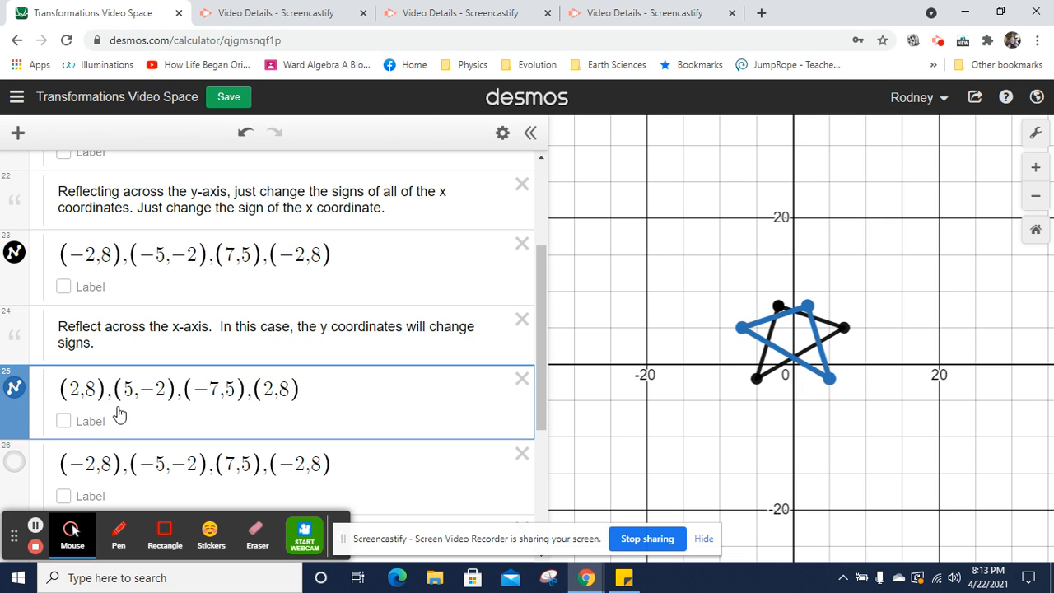
Change the first two points of the blue list to (2,−8) and (5,2)
{"action": "type", "text": "-"}
{"action": "key", "text": "Right"}
{"action": "key", "text": "Right"}
{"action": "key", "text": "Right"}
{"action": "key", "text": "Right"}
{"action": "key", "text": "Right"}
{"action": "key", "text": "Right"}
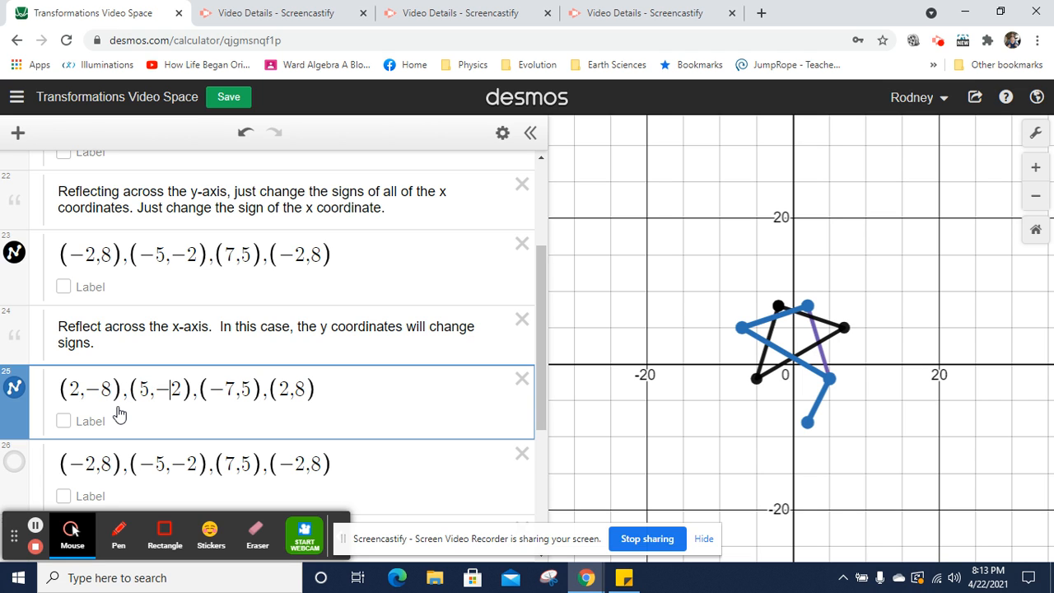
{"action": "key", "text": "BackSpace"}
Change the third point of the blue list to (−7,−5) and its closing point to (2,−8)
{"action": "key", "text": "Right"}
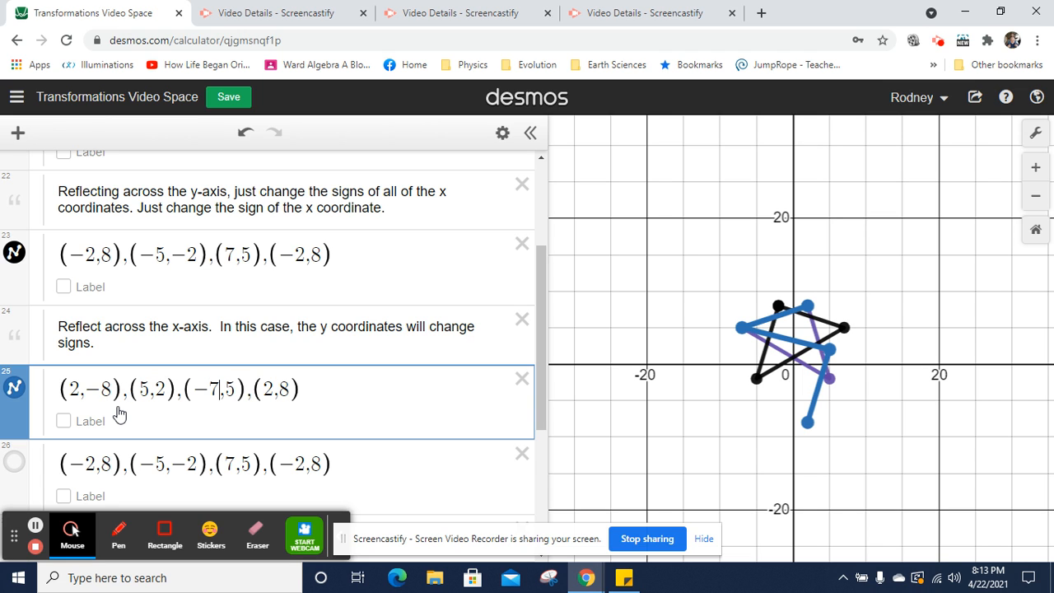
{"action": "key", "text": "Left"}
{"action": "type", "text": "-"}
{"action": "key", "text": "Right"}
{"action": "key", "text": "Right"}
{"action": "key", "text": "Right"}
{"action": "key", "text": "Right"}
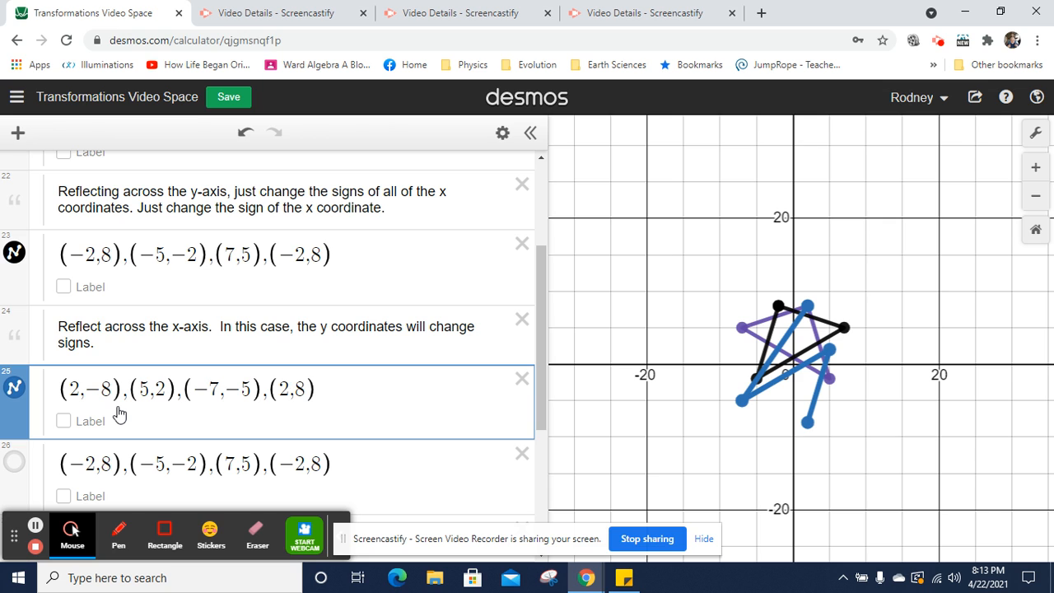
{"action": "type", "text": "-"}
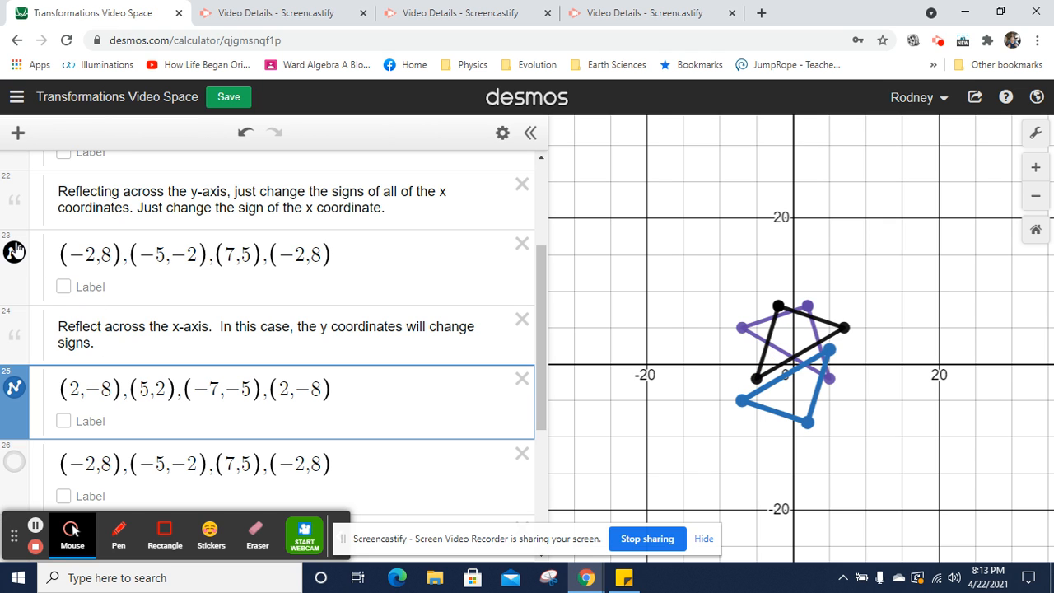
Hide the blue and purple triangles so that only the black y-axis reflection is displayed on the graph
{"action": "left_click", "coordinate": [15, 251]}
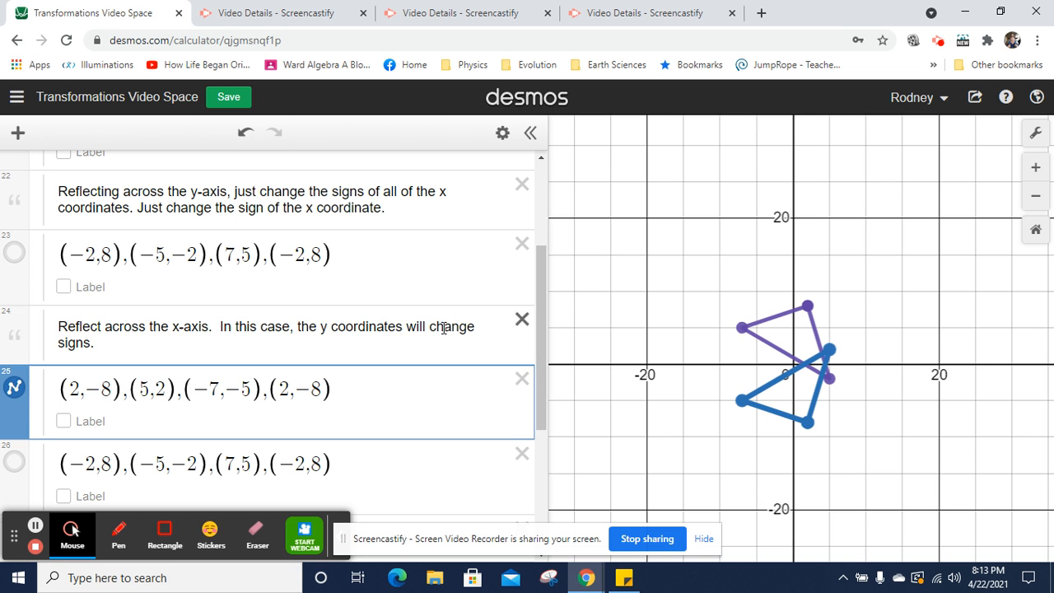
{"action": "left_click", "coordinate": [15, 387]}
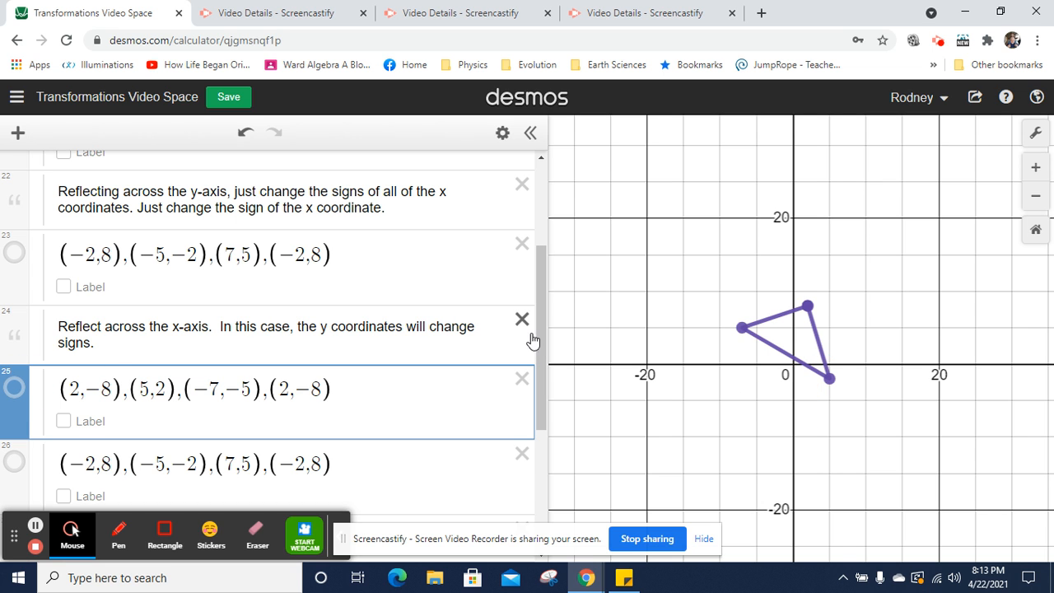
{"action": "left_click_drag", "start_coordinate": [544, 336], "coordinate": [554, 247]}
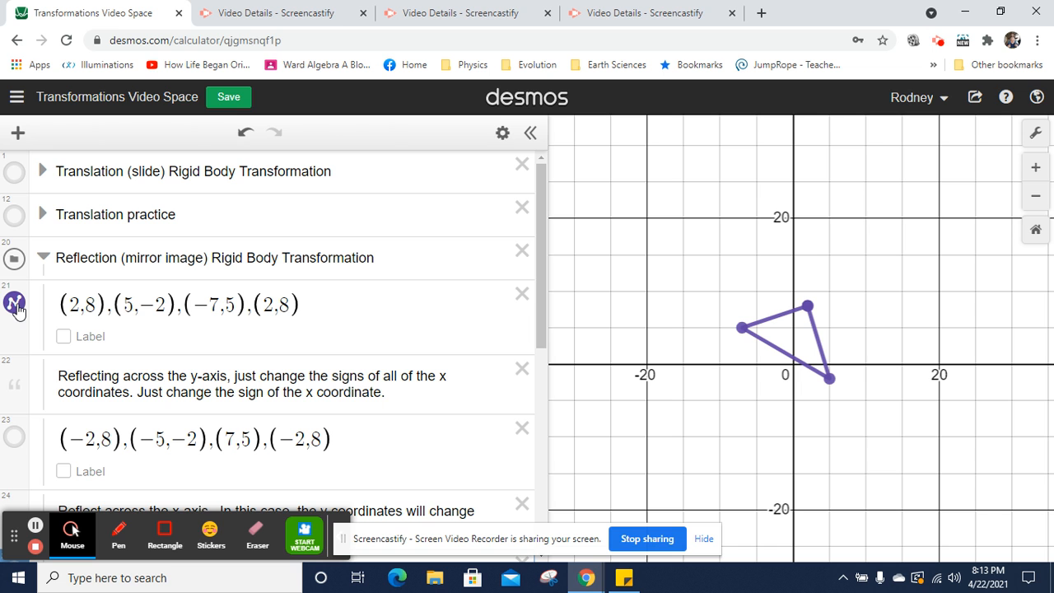
{"action": "left_click", "coordinate": [14, 436]}
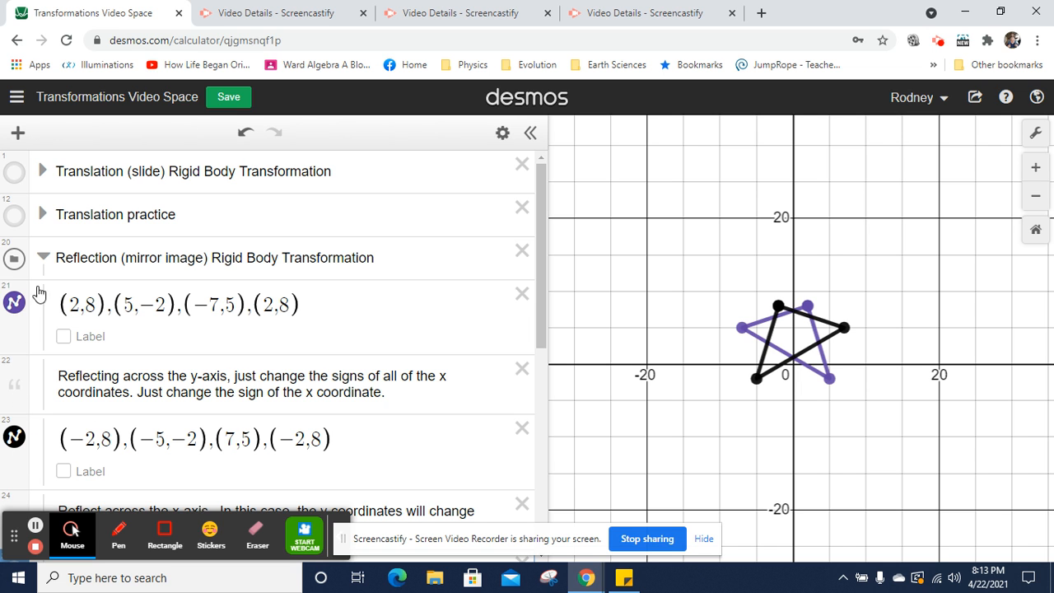
{"action": "left_click", "coordinate": [16, 303]}
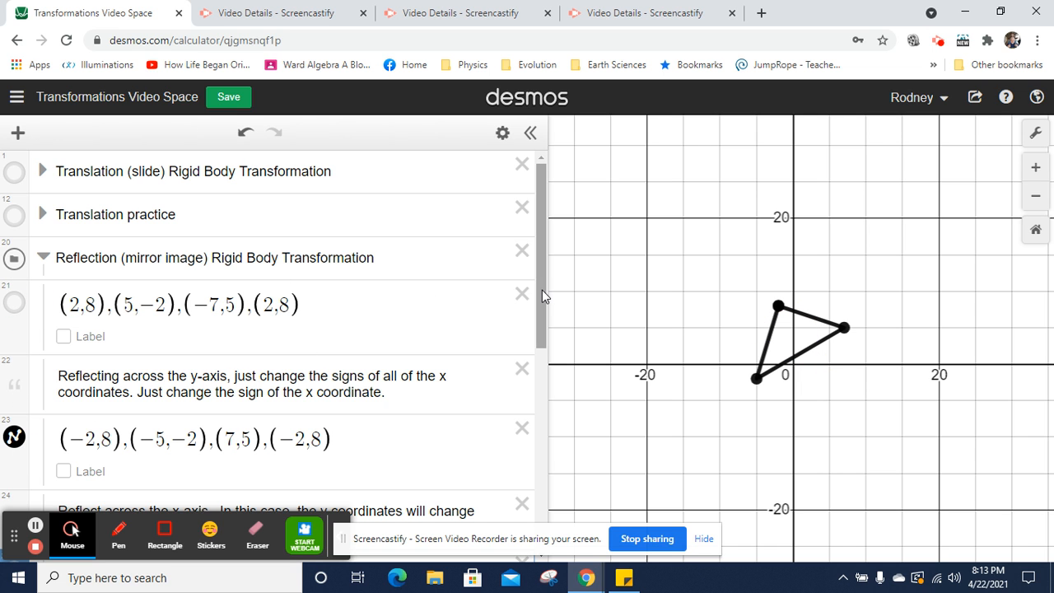
Change the first two points of the second list under the x-axis note to (−2,−8) and (−5,2)
{"action": "left_click_drag", "start_coordinate": [542, 291], "coordinate": [546, 396]}
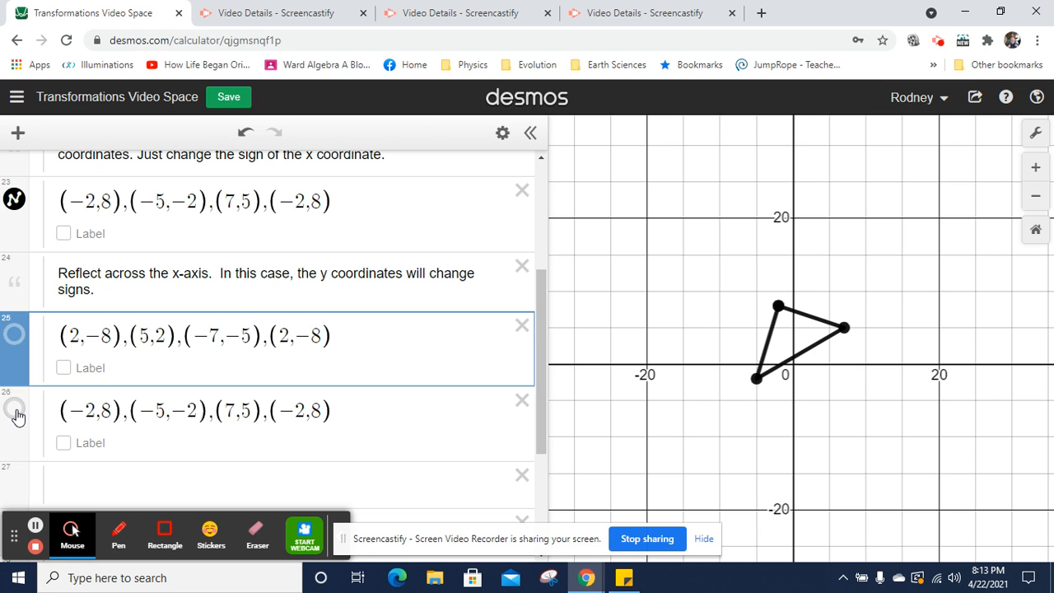
{"action": "left_click", "coordinate": [96, 406]}
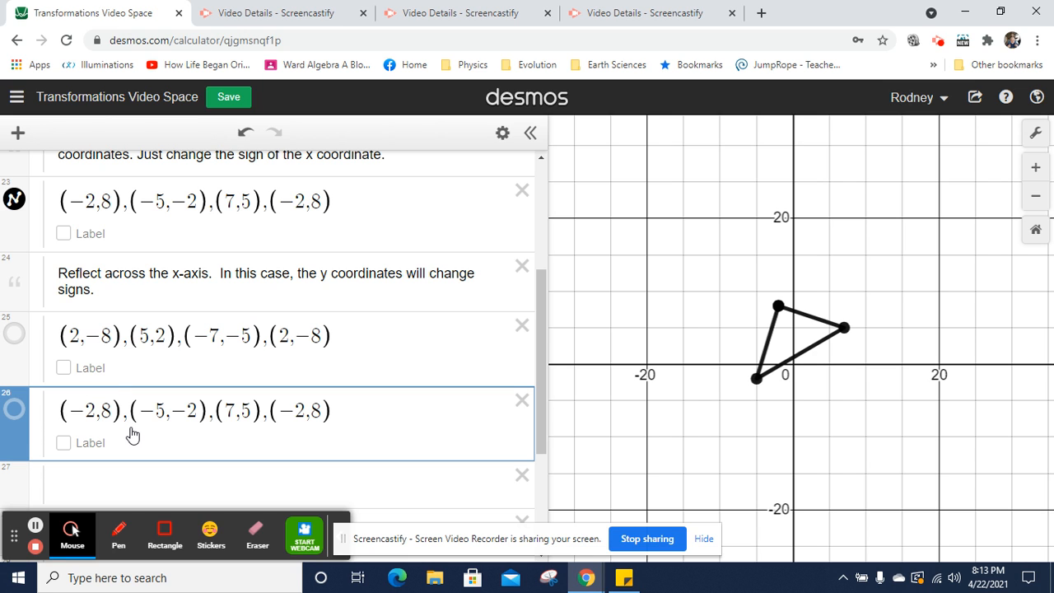
{"action": "type", "text": "-"}
{"action": "key", "text": "Right"}
{"action": "key", "text": "Right"}
{"action": "key", "text": "Right"}
{"action": "key", "text": "Right"}
{"action": "key", "text": "Right"}
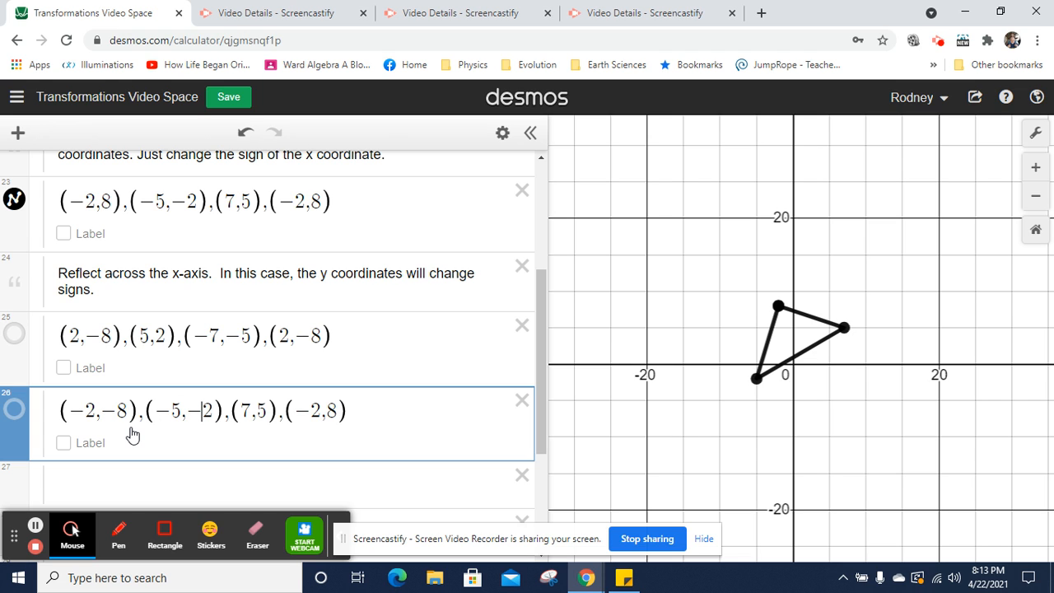
{"action": "key", "text": "BackSpace"}
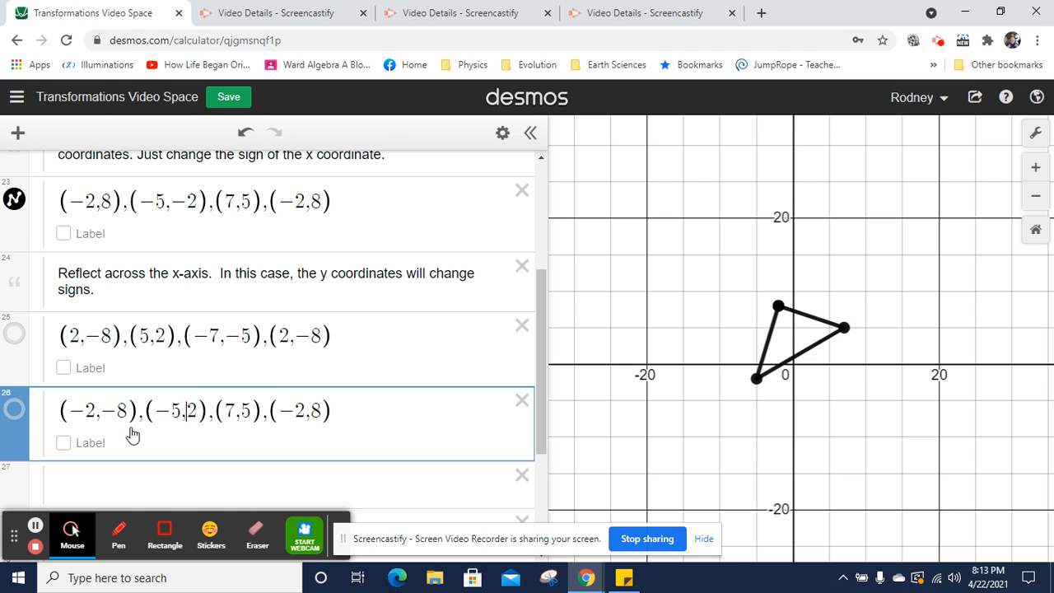
Change the third point of that same list to (7,−5) and its closing point to (−2,−8)
{"action": "key", "text": "Right"}
{"action": "key", "text": "Right"}
{"action": "key", "text": "Right"}
{"action": "type", "text": "-"}
{"action": "key", "text": "Right"}
{"action": "key", "text": "Right"}
{"action": "key", "text": "Right"}
{"action": "key", "text": "Right"}
{"action": "type", "text": "-"}
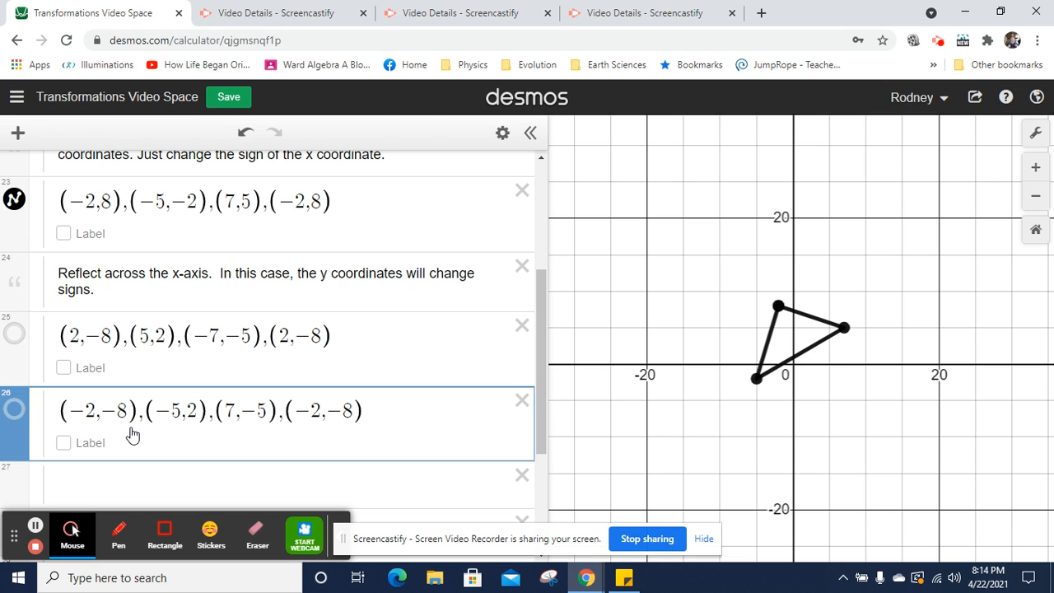
Show the green, blue and purple triangles on the graph together with the black one
{"action": "left_click", "coordinate": [14, 410]}
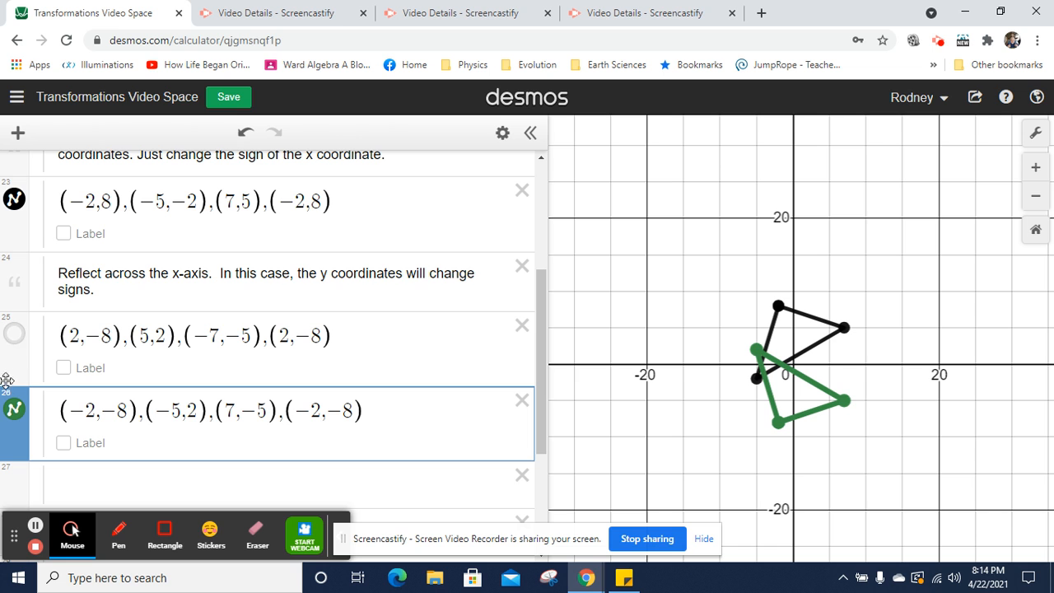
{"action": "left_click", "coordinate": [14, 336]}
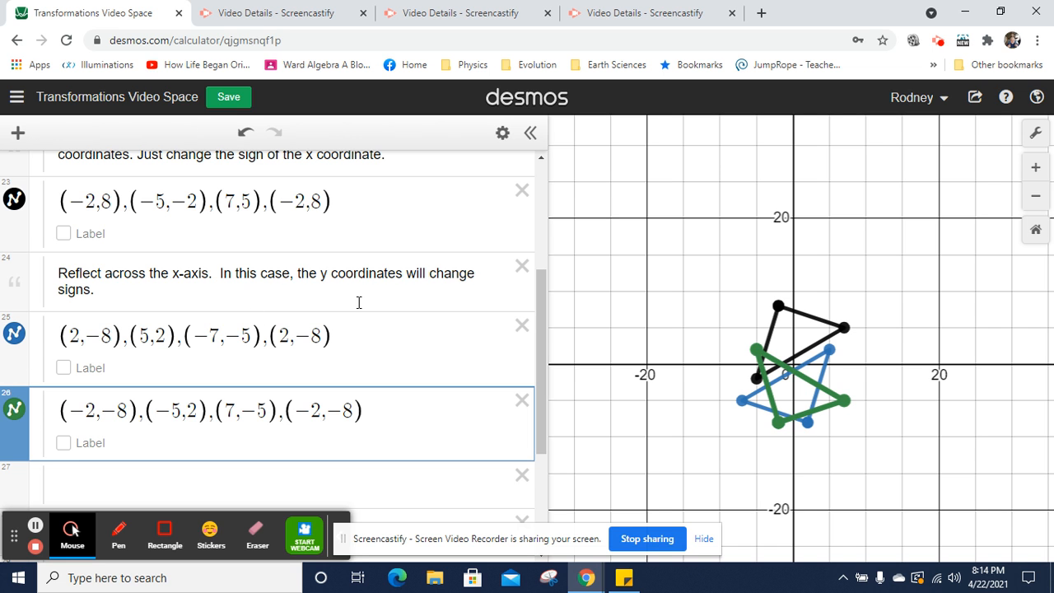
{"action": "left_click_drag", "start_coordinate": [543, 351], "coordinate": [543, 256]}
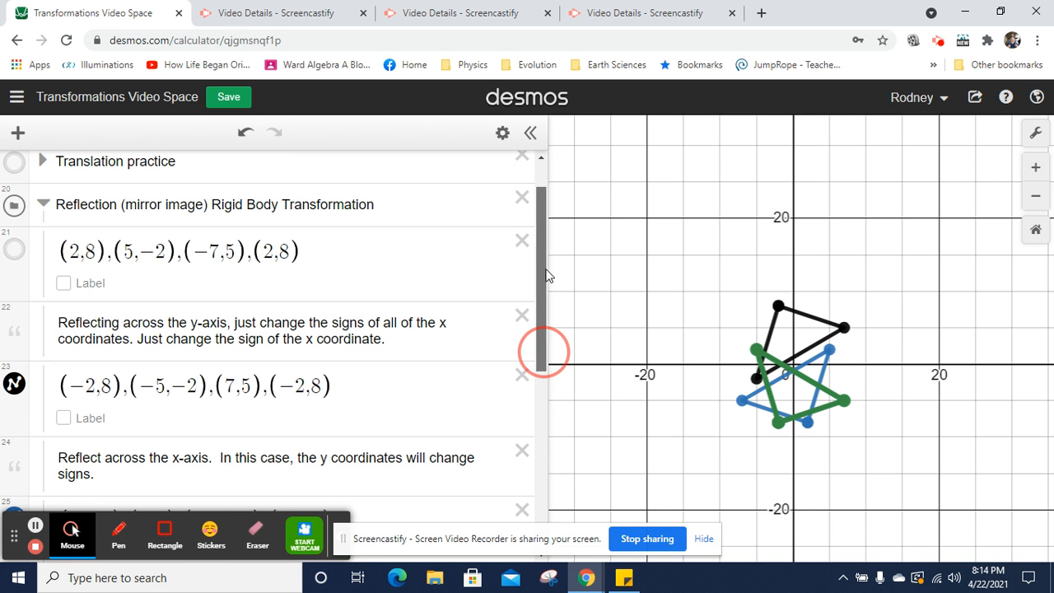
{"action": "left_click", "coordinate": [14, 247]}
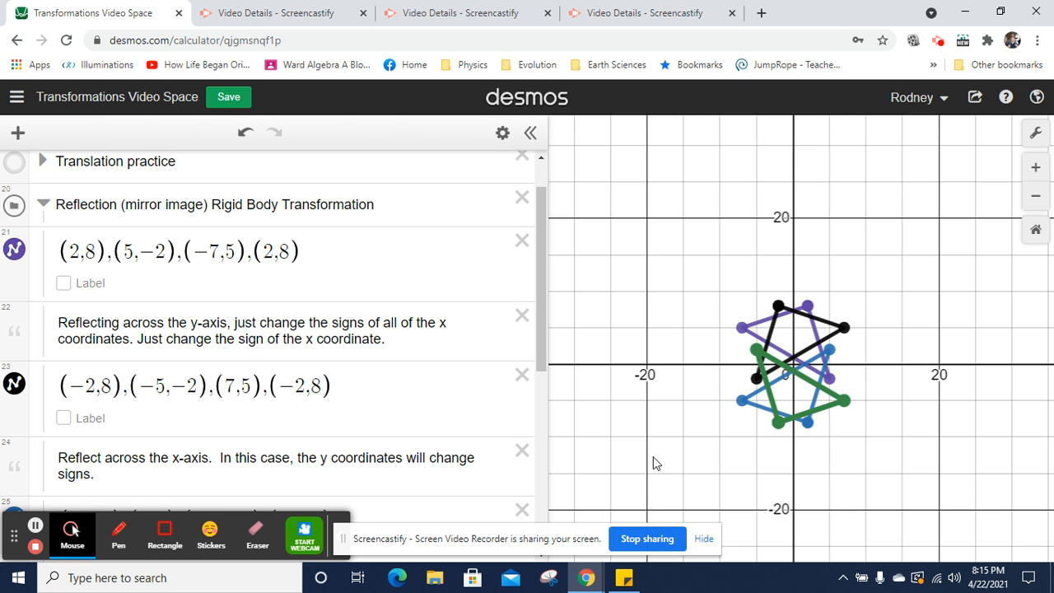
Restore the graph's default view and zoom out one level to compare all four triangles
{"action": "scroll", "coordinate": [647, 334], "scroll_direction": "down", "scroll_amount": 5}
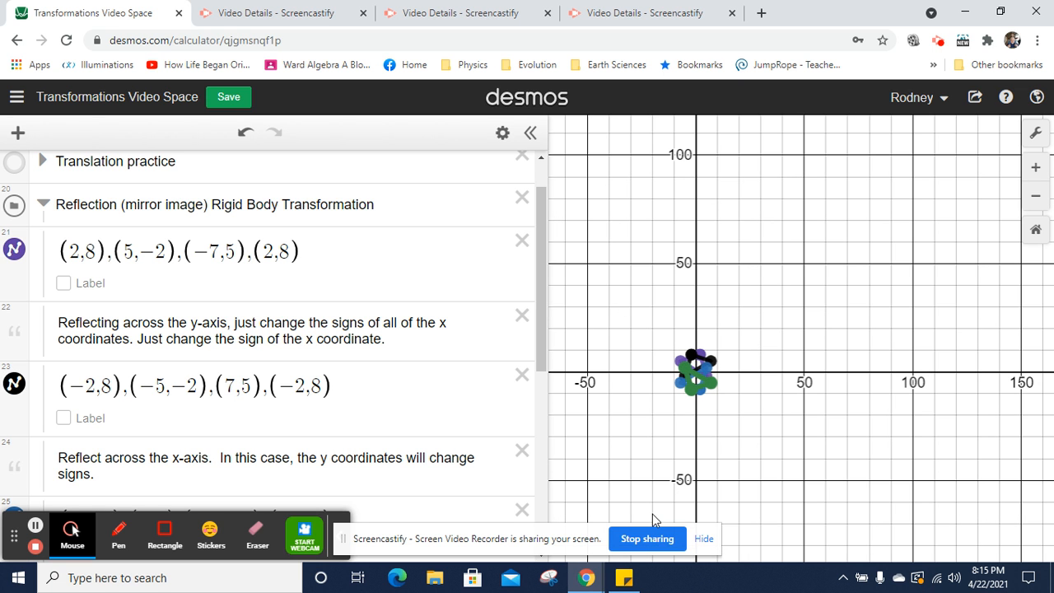
{"action": "left_click", "coordinate": [1036, 230]}
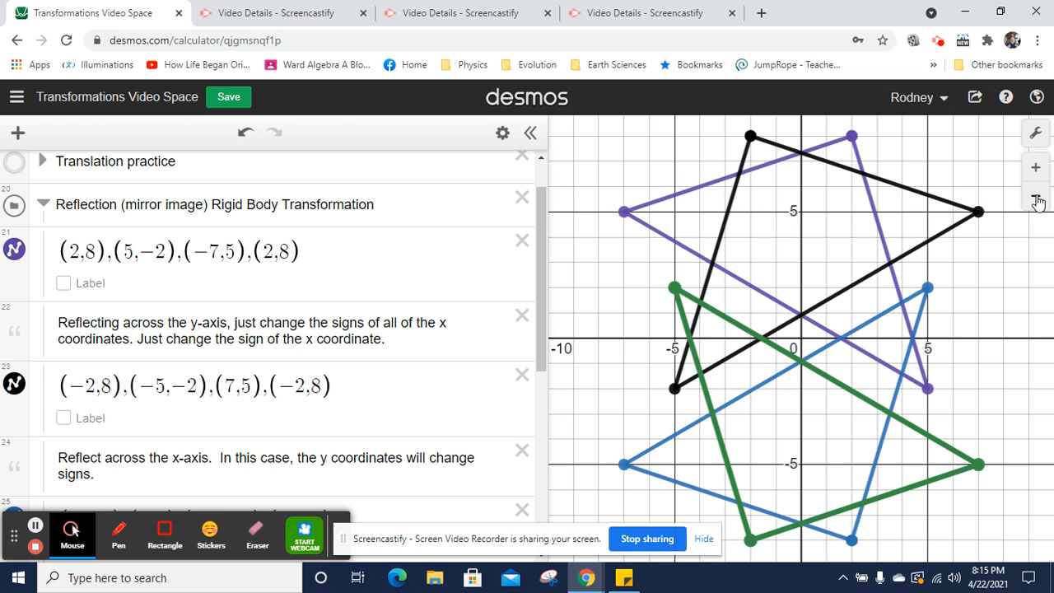
{"action": "left_click", "coordinate": [1036, 196]}
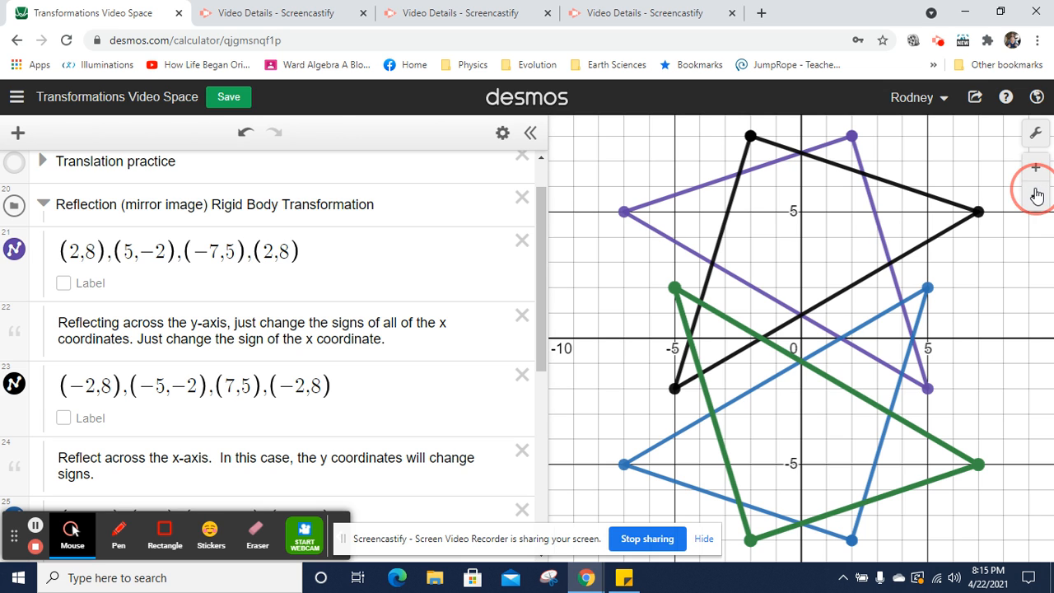